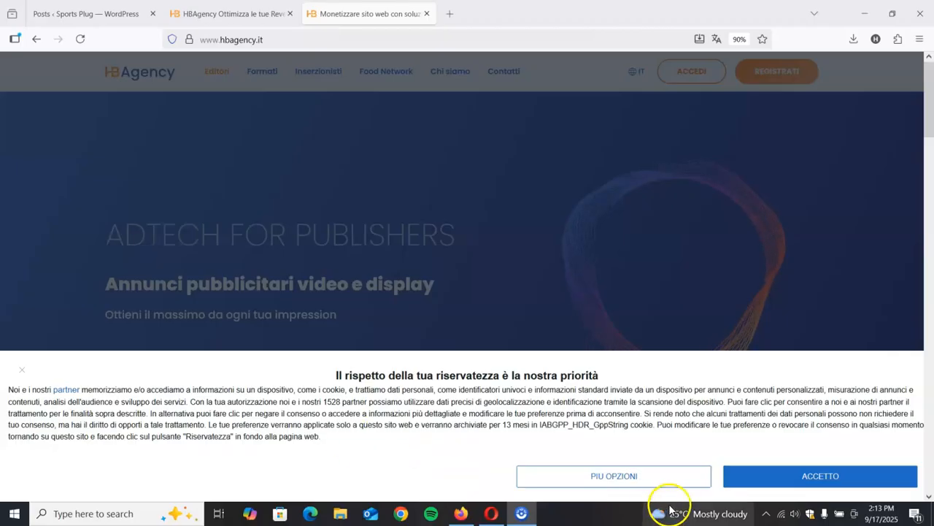
- Accept the cookie notice and sign in to the HBAgency account with a saved e-mail and password
left_click(767, 478)
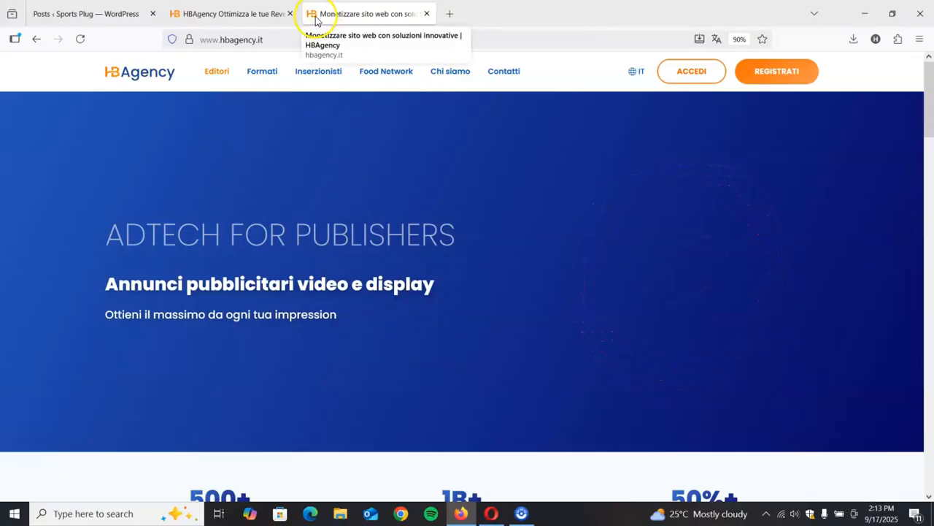
left_click(689, 76)
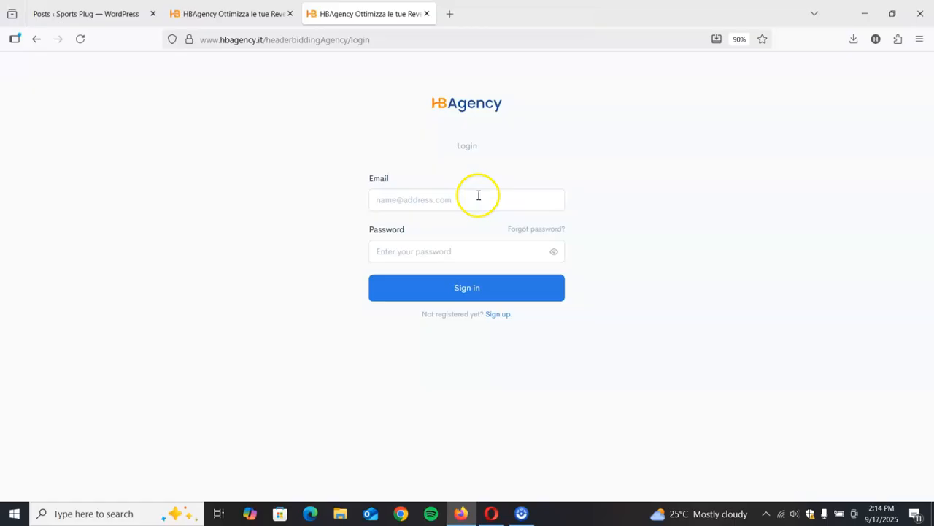
left_click(457, 194)
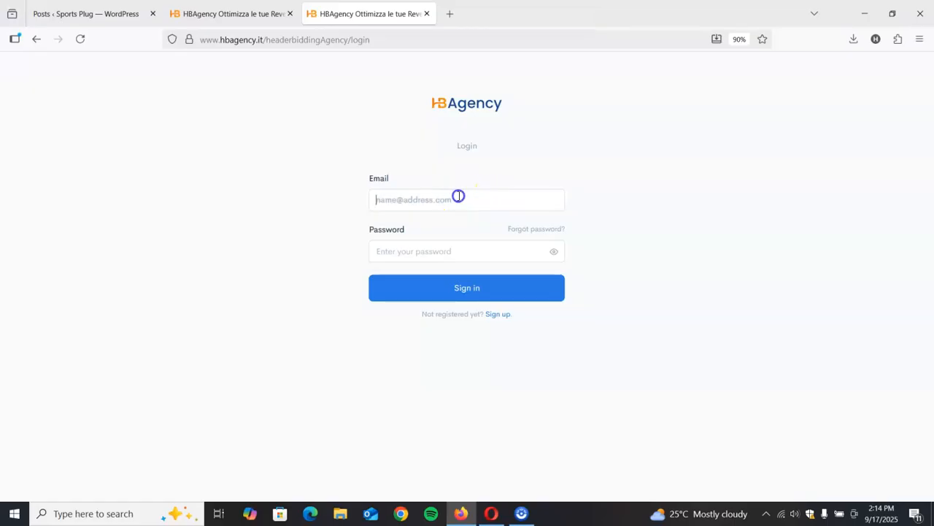
scroll(484, 334, "down", 5)
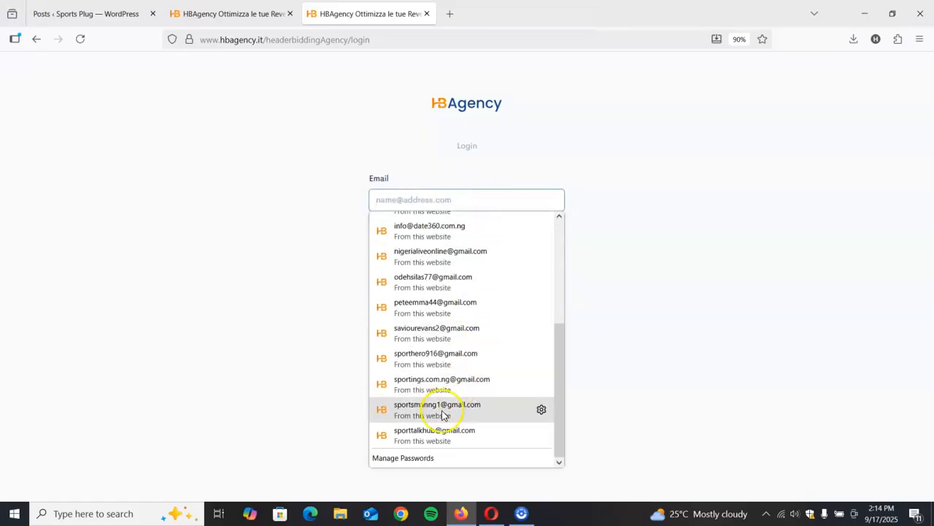
left_click(438, 307)
left_click(480, 288)
- Close the extra HBAgency browser tab, leaving only the earnings dashboard and the WordPress site open
left_click(259, 9)
left_click(290, 13)
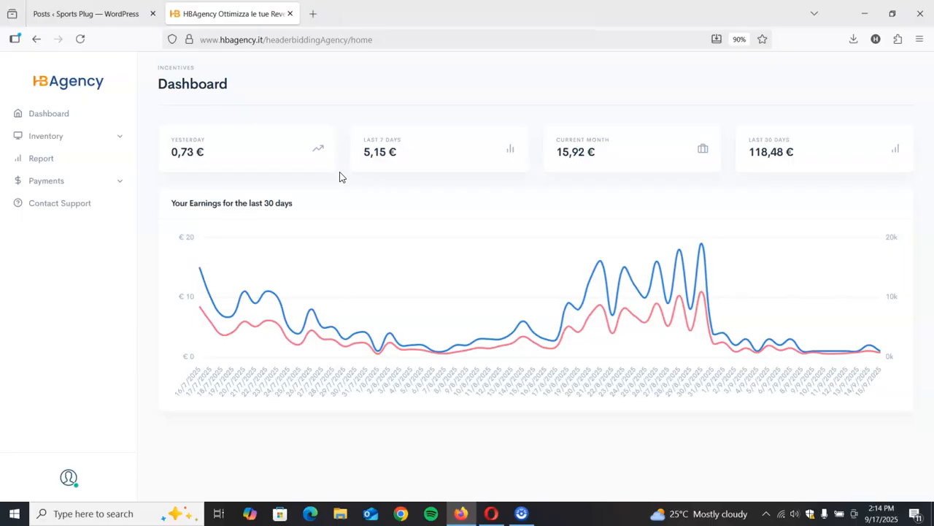
left_click(337, 177)
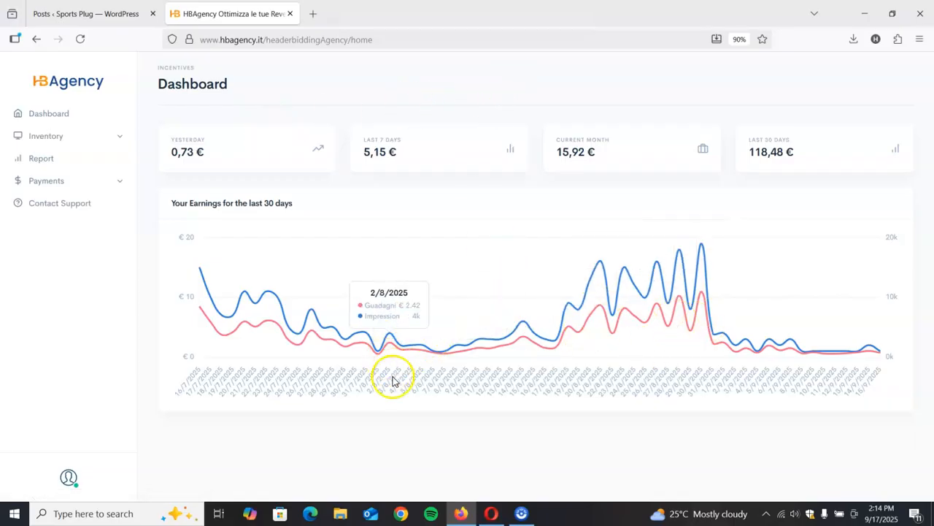
- Generate the HTML head code snippet for the Sports Plug website from the inventory's website list
left_click(114, 139)
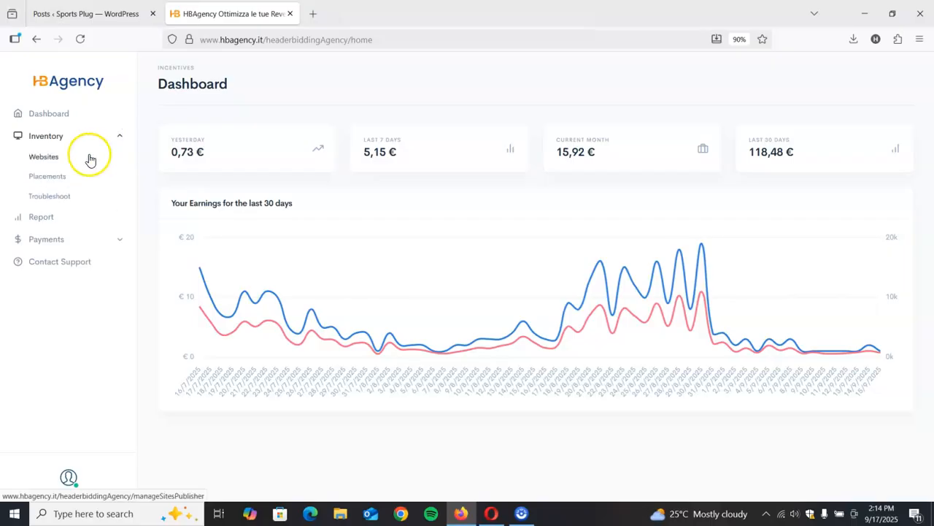
left_click(52, 158)
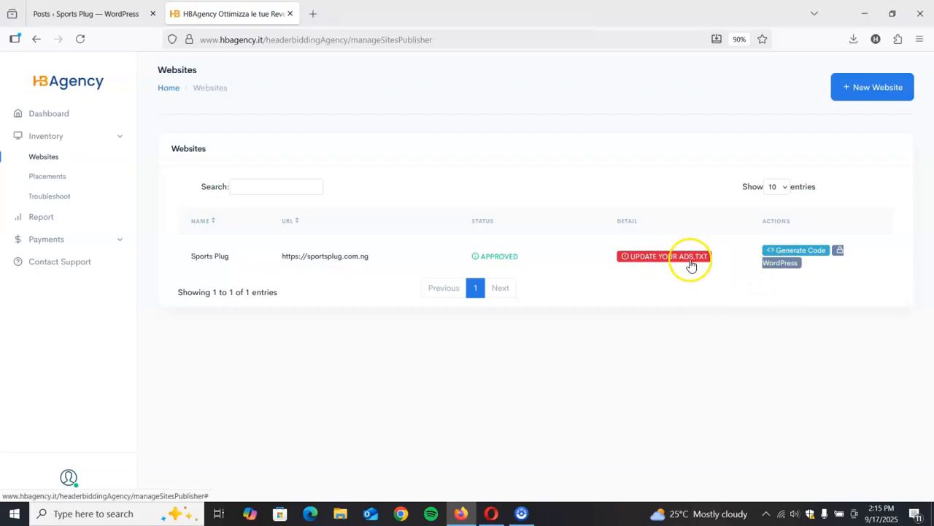
left_click(792, 256)
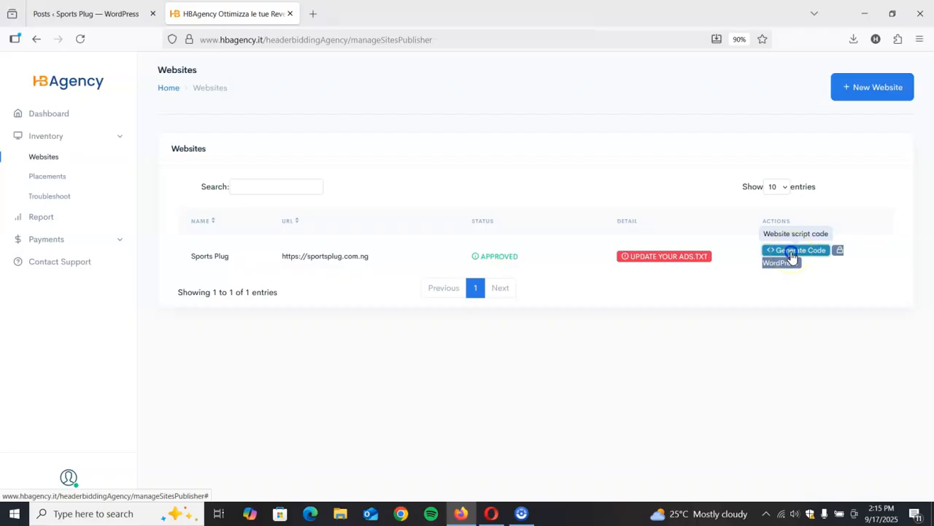
triple_click(363, 286)
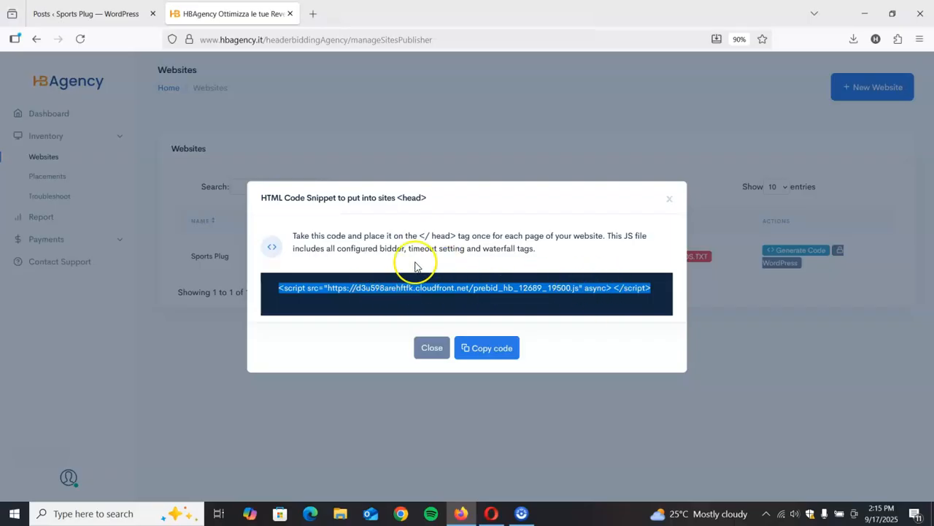
left_click_drag(421, 238, 457, 239)
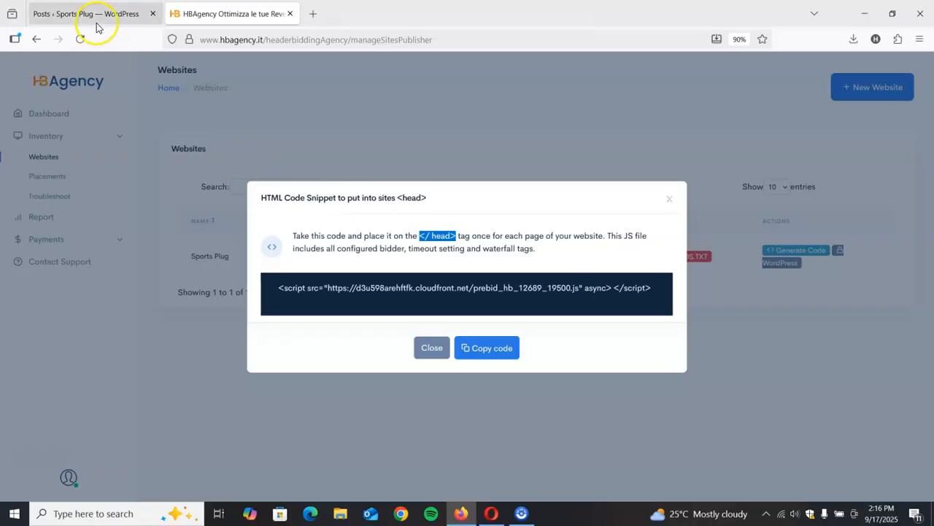
- Switch to the Sports Plug WordPress admin and locate the Ad Inserter plugin among the installed plugins
mouse_move(96, 20)
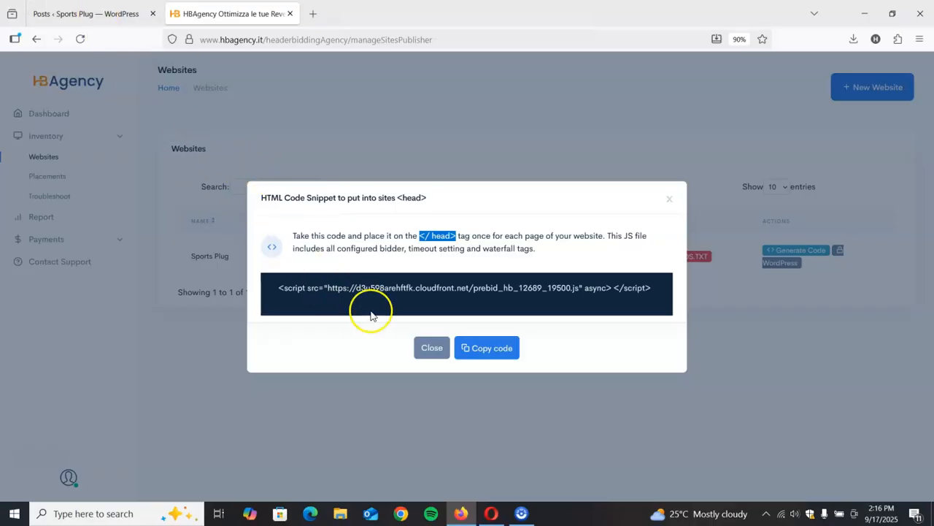
left_click(109, 18)
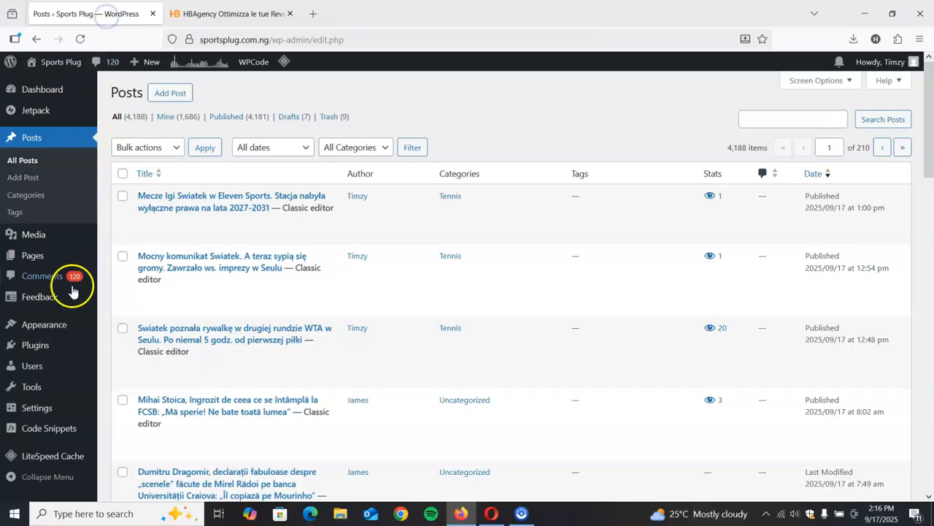
mouse_move(43, 347)
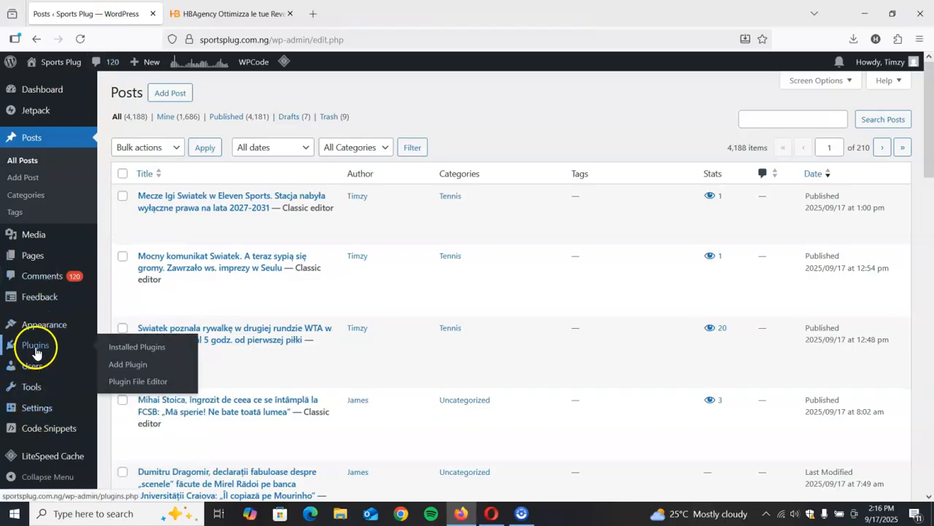
left_click(118, 349)
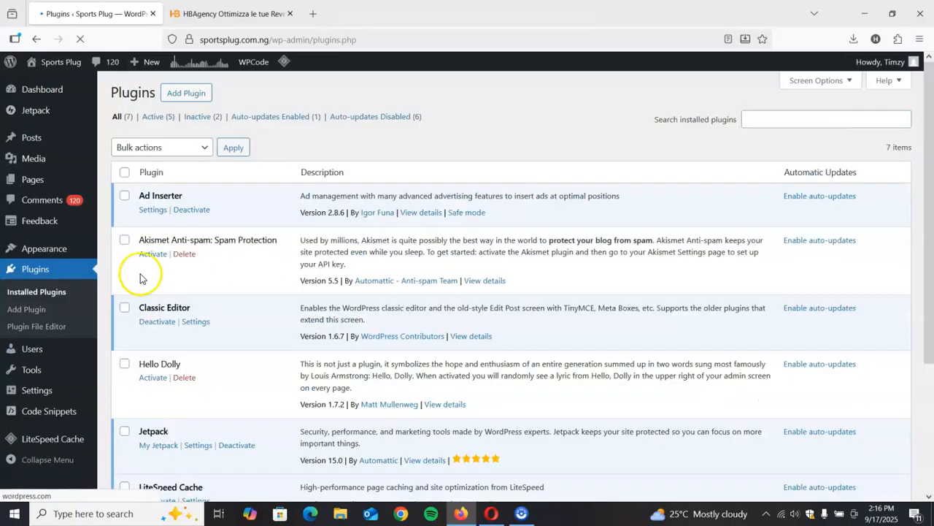
left_click_drag(139, 196, 183, 198)
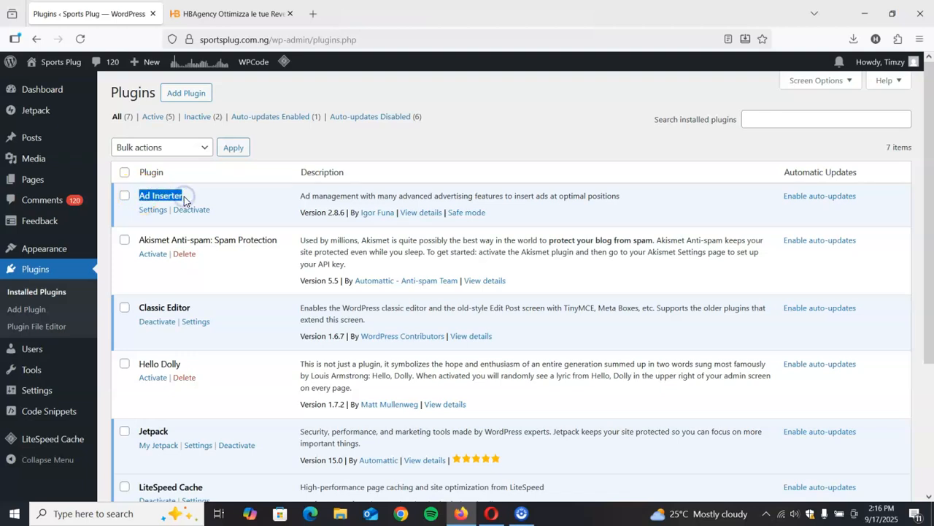
- Go back to HBAgency and select the entire prebid script line in the code snippet
mouse_move(221, 12)
left_click(225, 13)
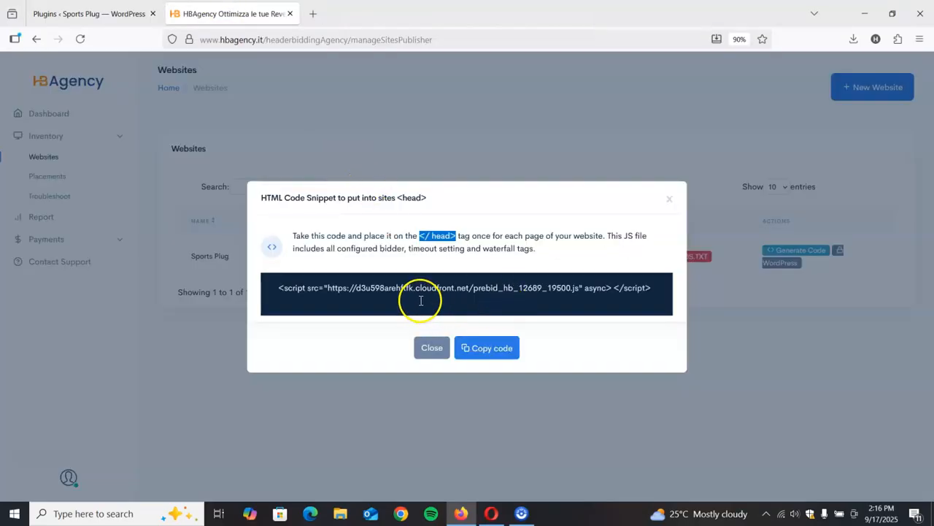
triple_click(468, 288)
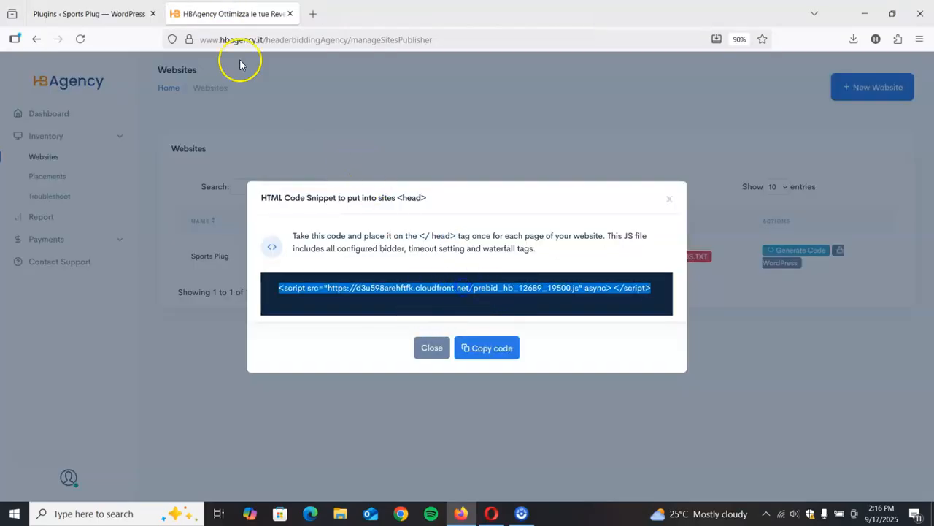
- Return to WordPress and open the HTML page header code in Ad Inserter's general plugin settings
left_click(95, 13)
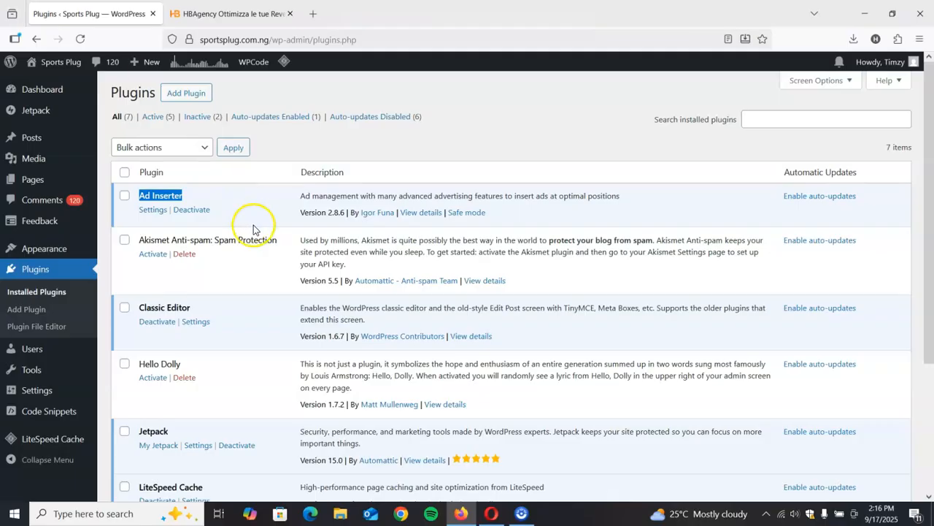
left_click(153, 211)
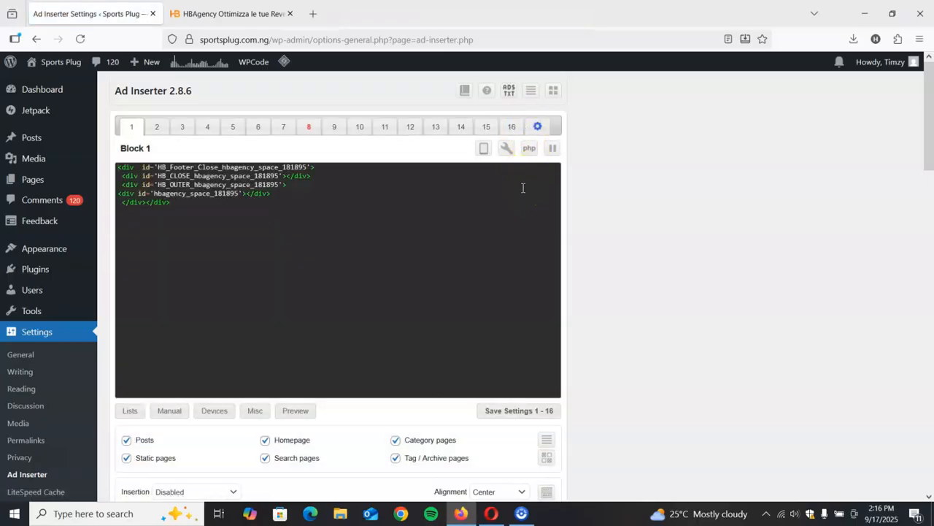
left_click(522, 191)
left_click(519, 200)
left_click(537, 130)
left_click(537, 130)
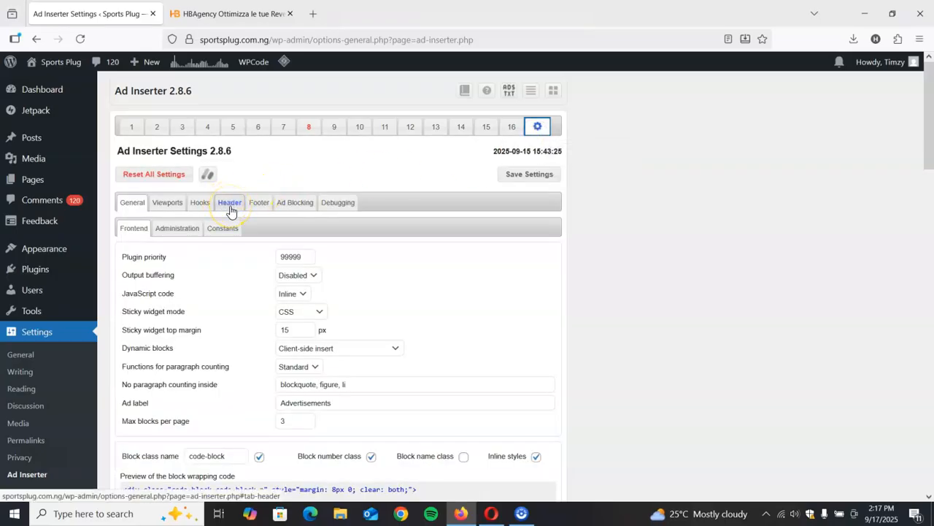
left_click(230, 206)
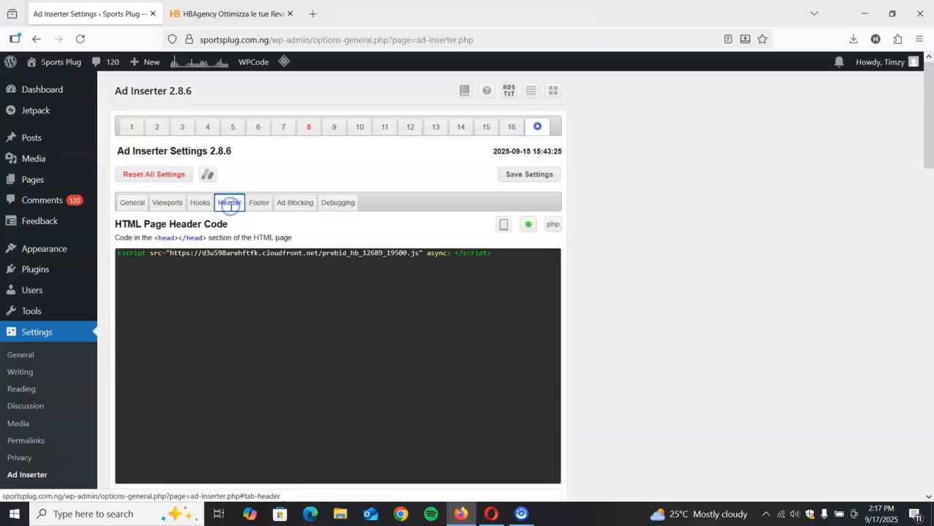
- Compare the script in Ad Inserter's header code with the HBAgency snippet
triple_click(291, 256)
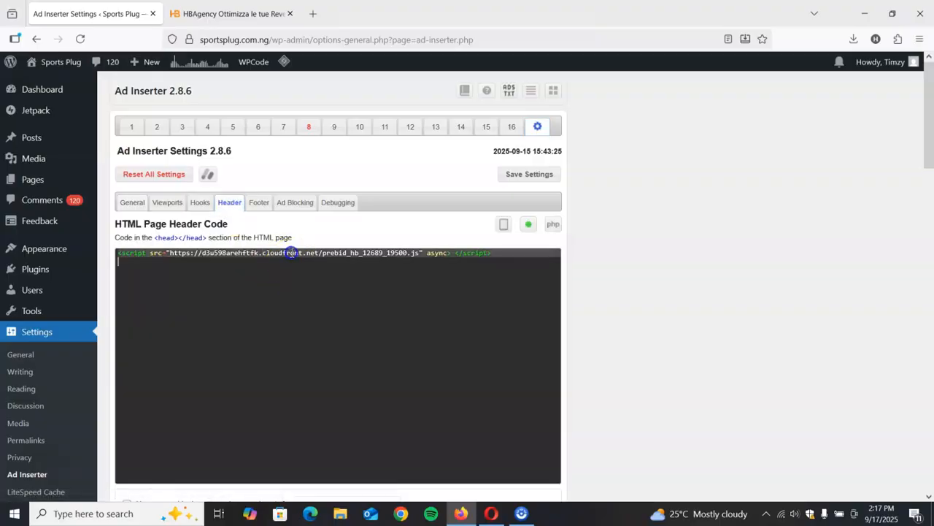
left_click(217, 13)
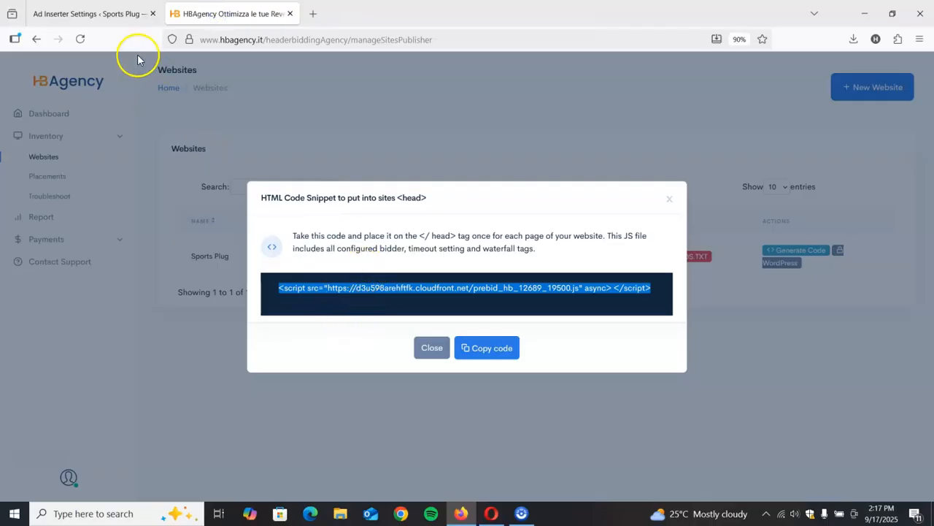
left_click(117, 13)
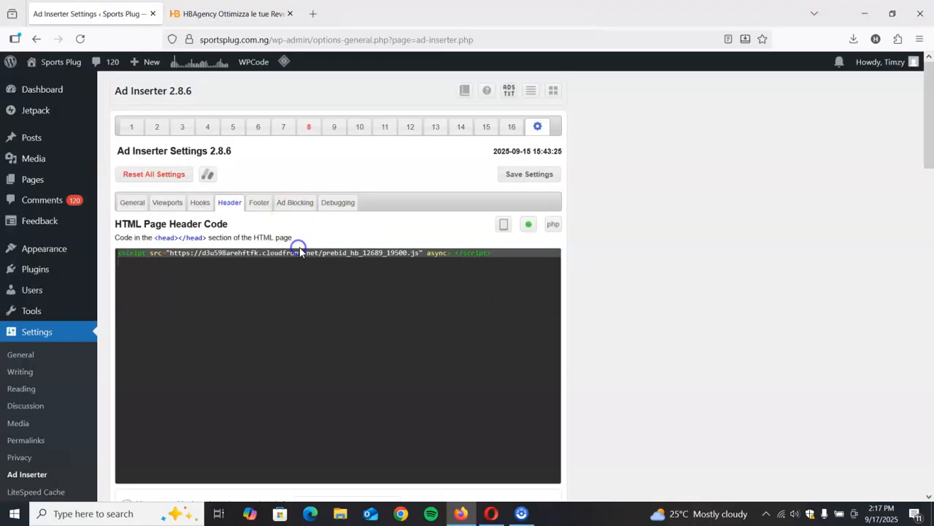
- Review the header code's insertion switch, its script line and the device and error-page options beneath it
left_click(529, 232)
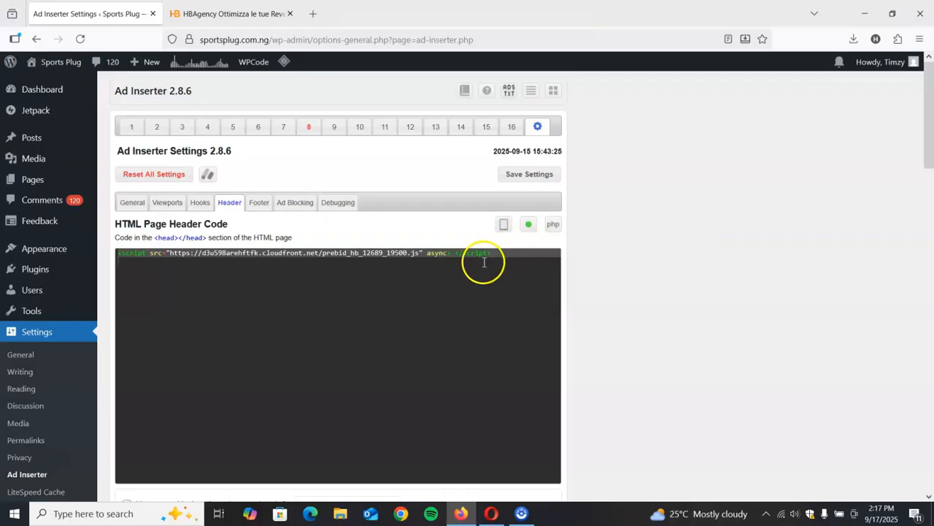
left_click(462, 251)
key("ctrl+a")
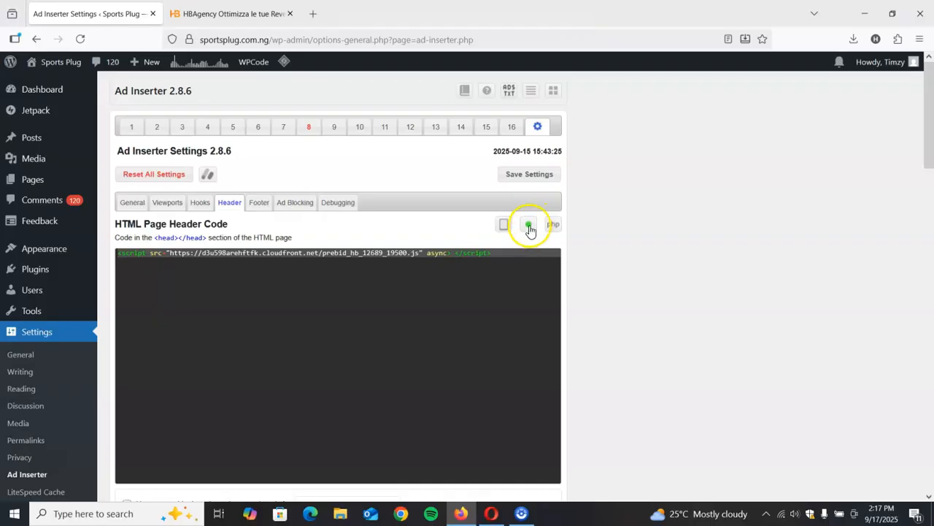
scroll(546, 292, "down", 5)
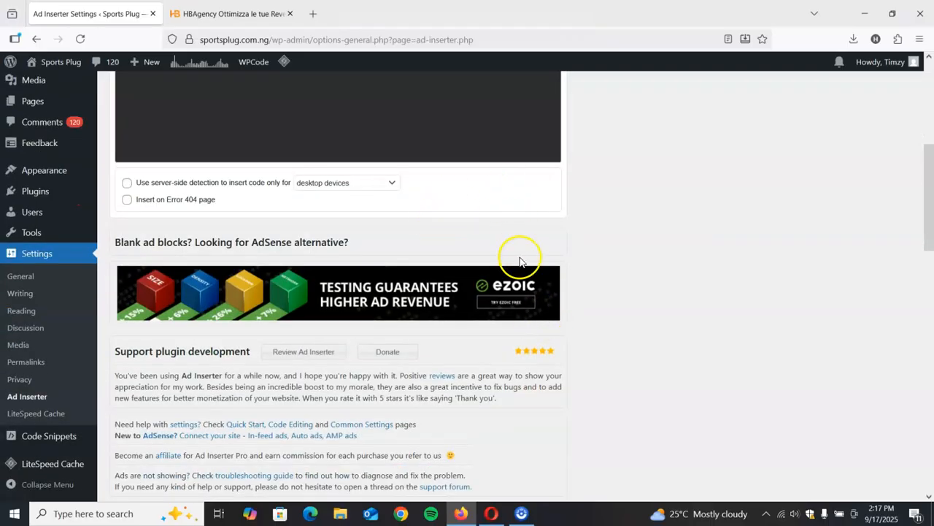
scroll(522, 248, "up", 5)
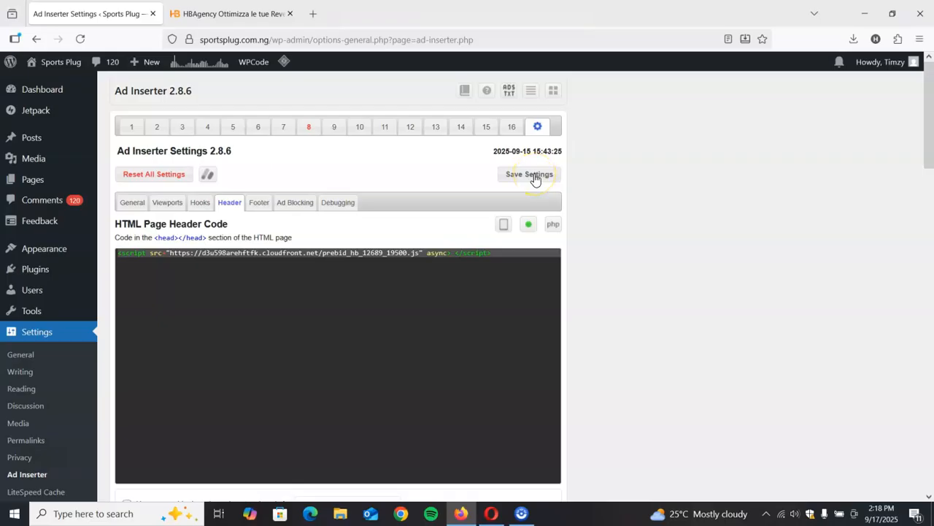
- Return to HBAgency, dismiss the code snippet and view the ads.txt update instructions for Sports Plug
left_click(228, 11)
left_click(431, 348)
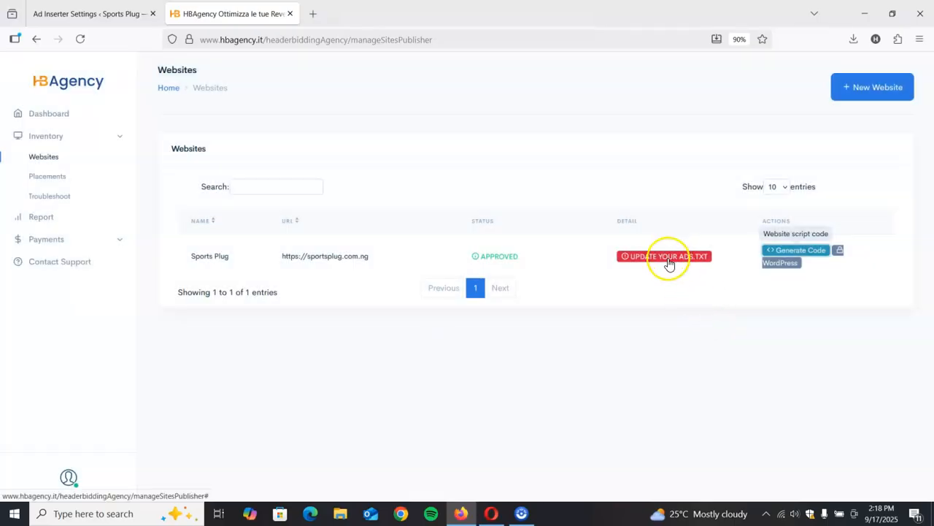
left_click(667, 258)
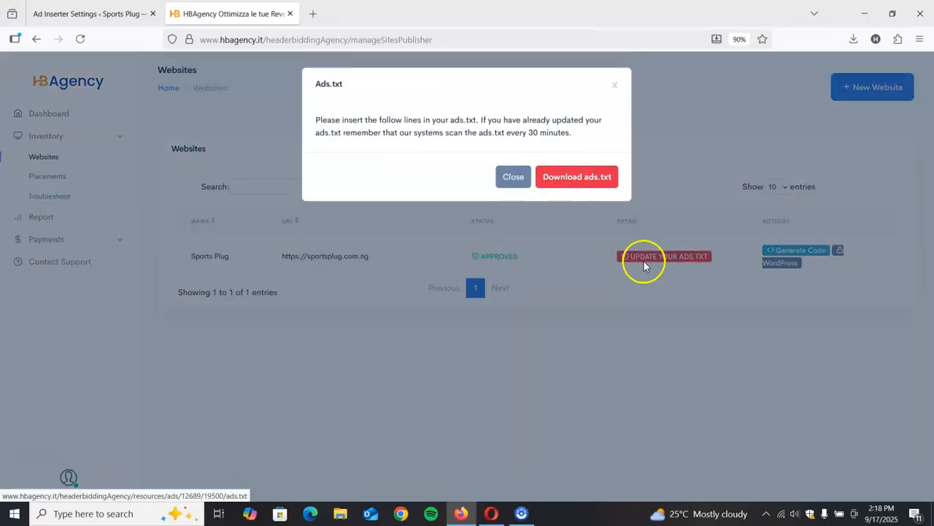
left_click(514, 177)
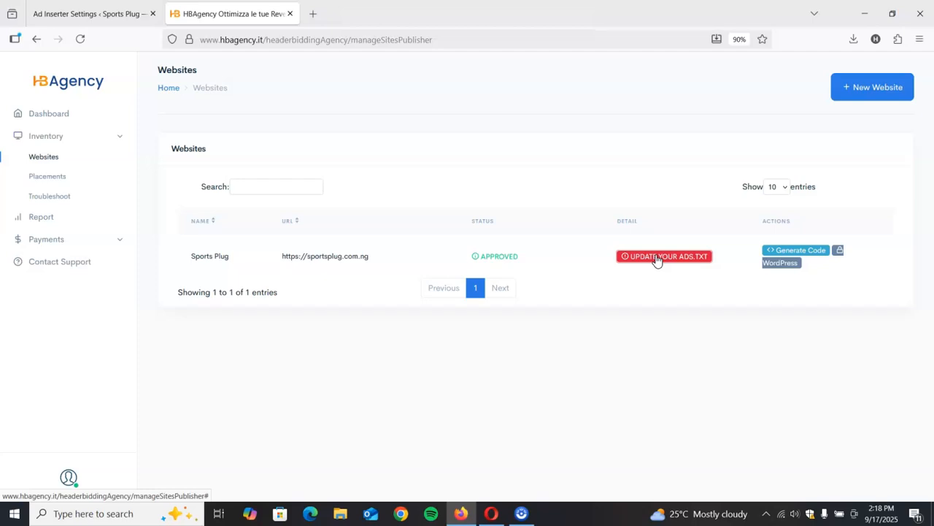
- Open the ads.txt update notice for Sports Plug and download the ads.txt file
left_click(655, 268)
left_click(655, 263)
left_click(657, 258)
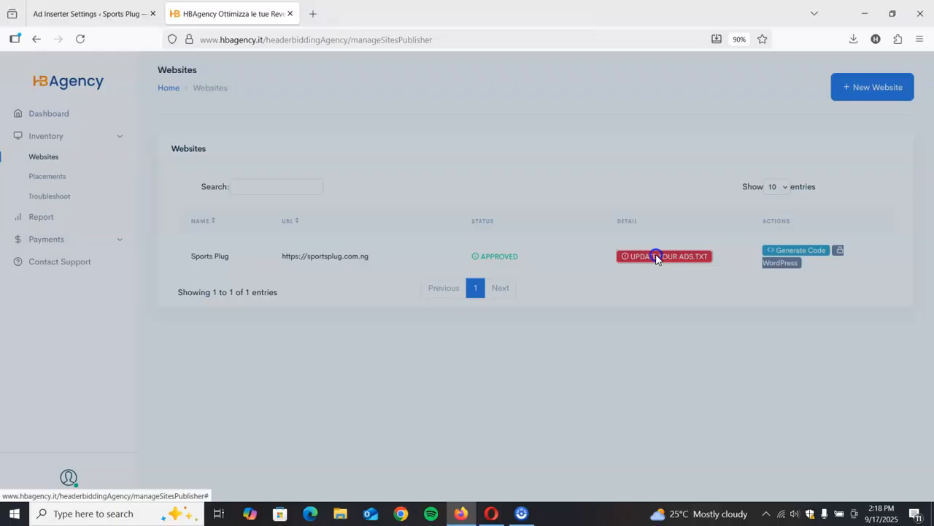
left_click(590, 179)
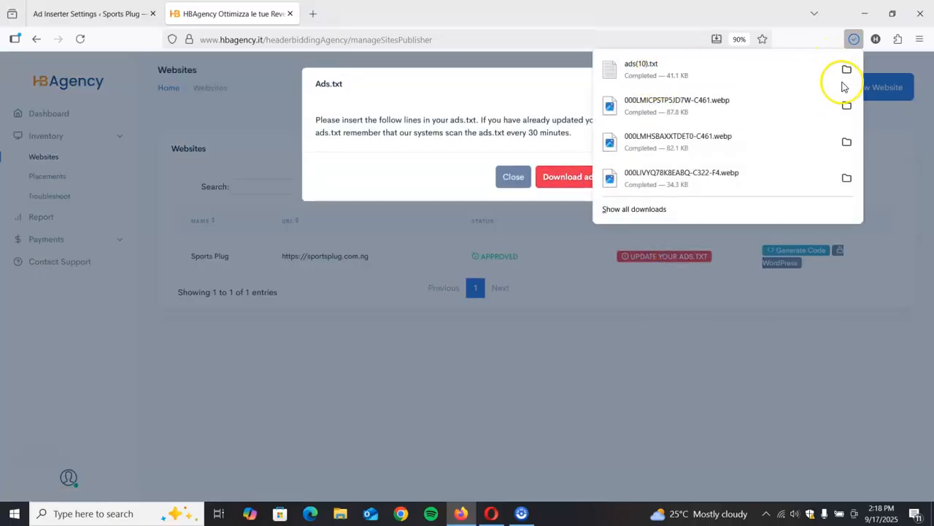
- Open the downloaded ads(10) file from the Downloads folder in Notepad and cut its entire contents
left_click(847, 70)
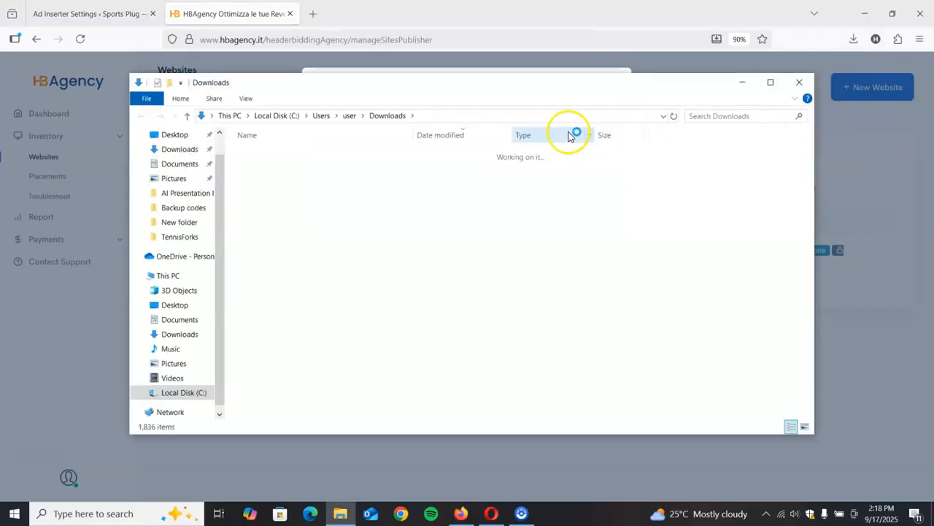
double_click(416, 169)
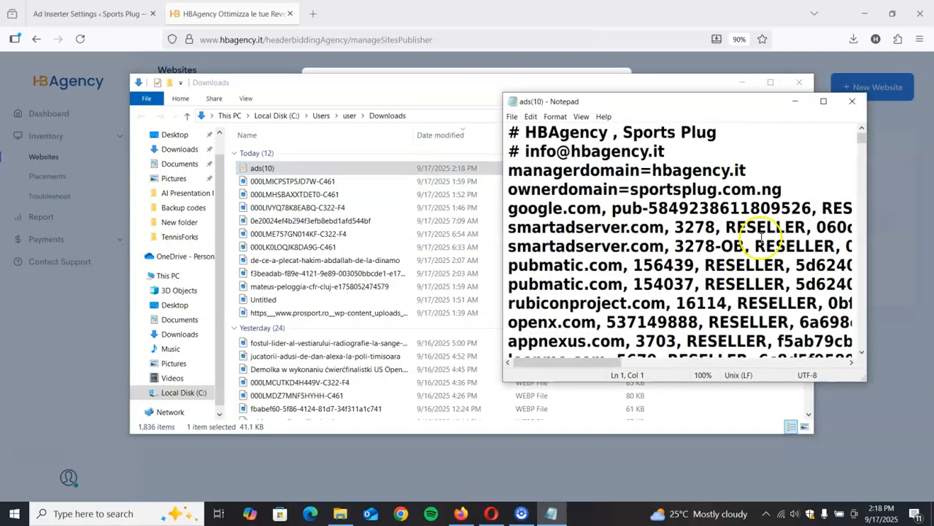
left_click(760, 174)
key("ctrl+a")
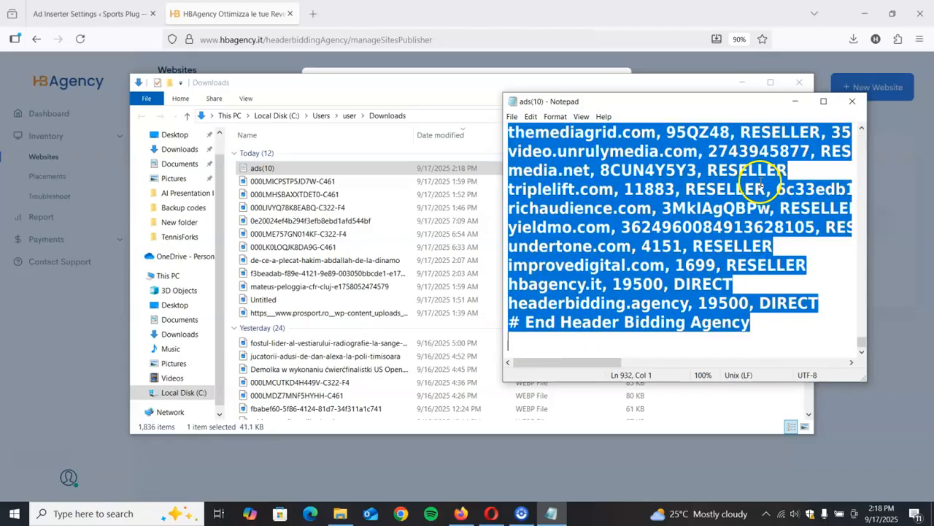
key("Delete")
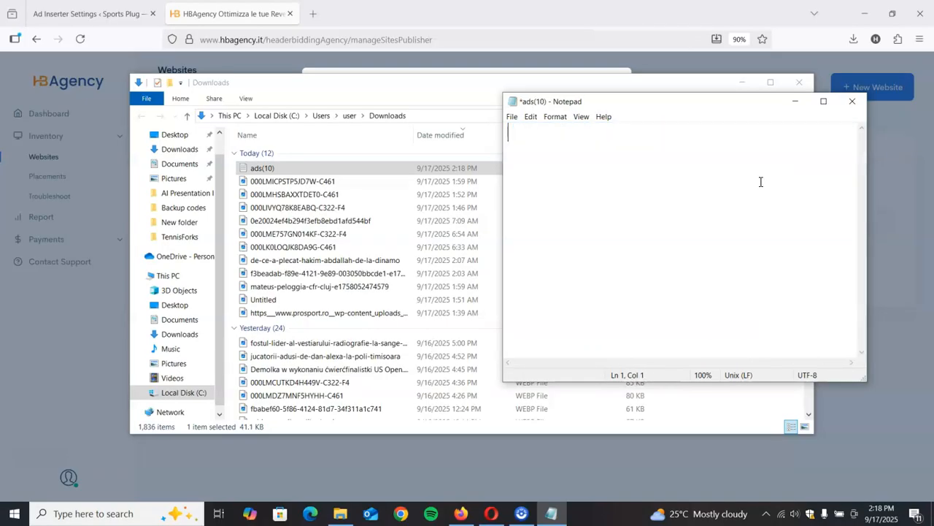
- Return to Ad Inserter in WordPress and open the site's ads.txt file for editing
left_click(74, 13)
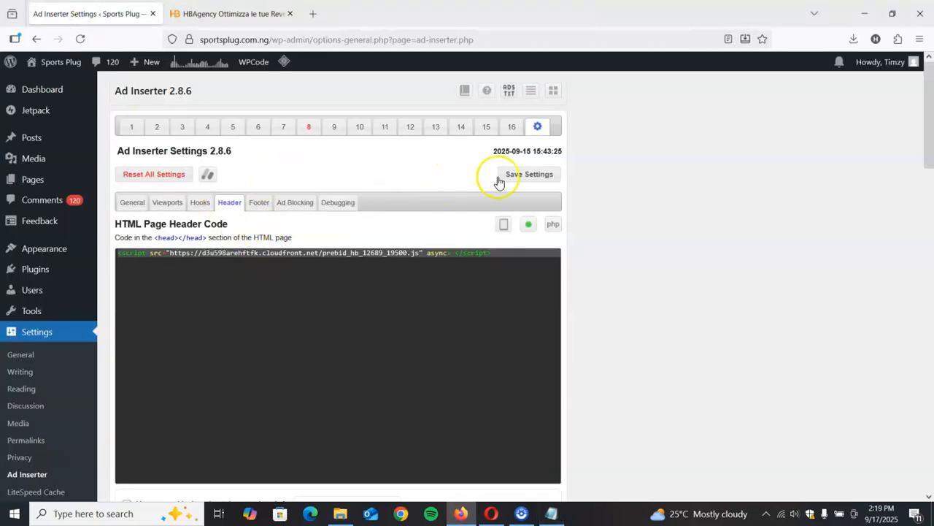
left_click(510, 94)
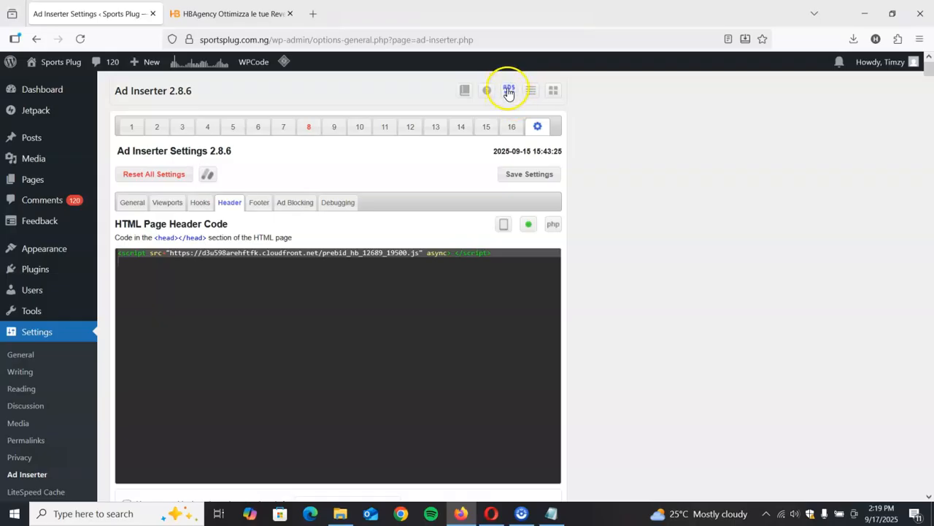
scroll(507, 191, "down", 6)
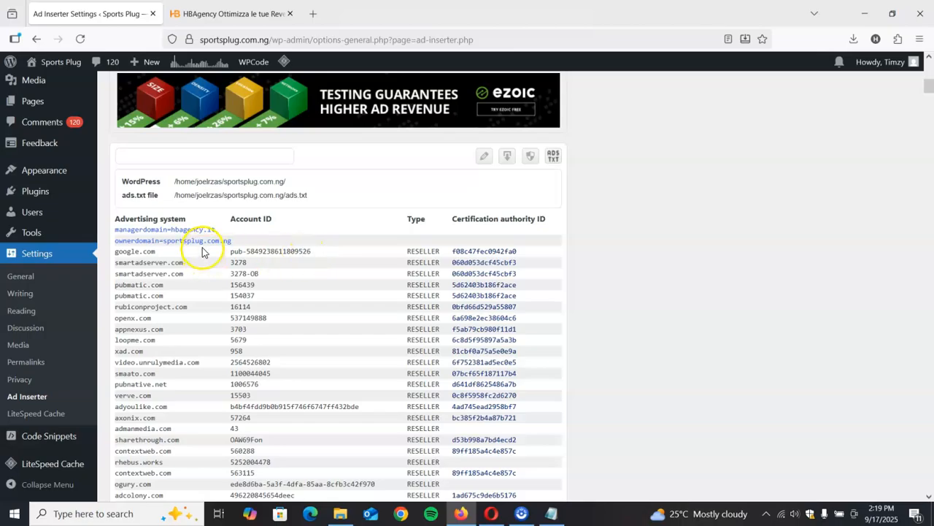
scroll(211, 252, "down", 5)
scroll(371, 390, "up", 7)
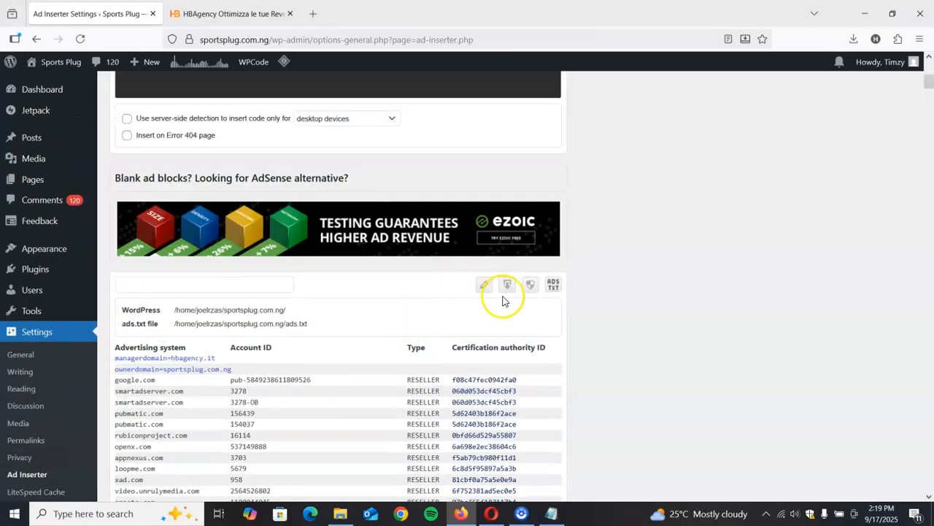
left_click(484, 287)
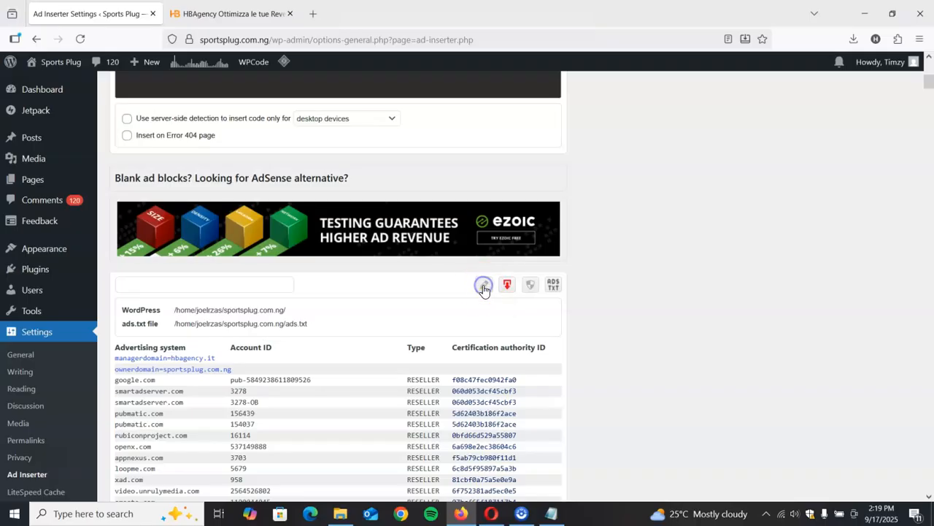
- Replace the entire contents of the site's ads.txt with the lines cut from the downloaded HBAgency file
left_click(373, 388)
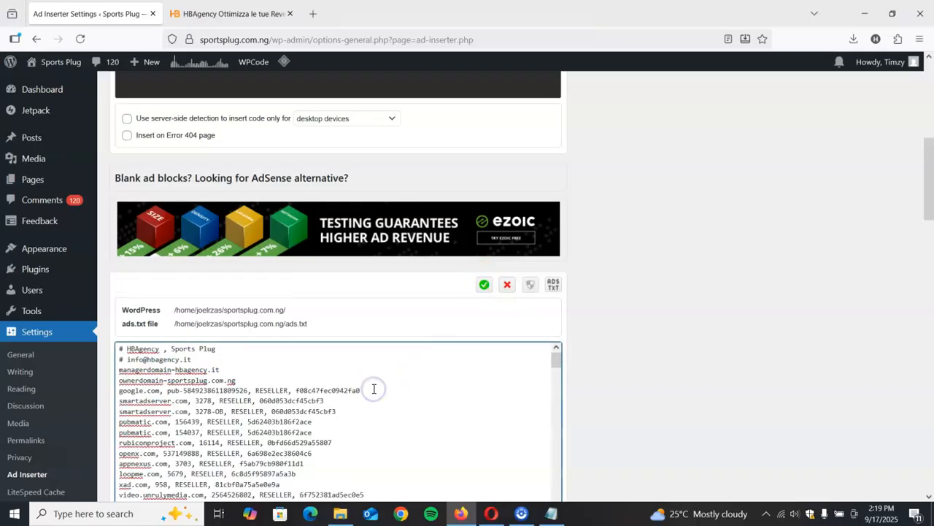
key("ctrl+a")
key("BackSpace")
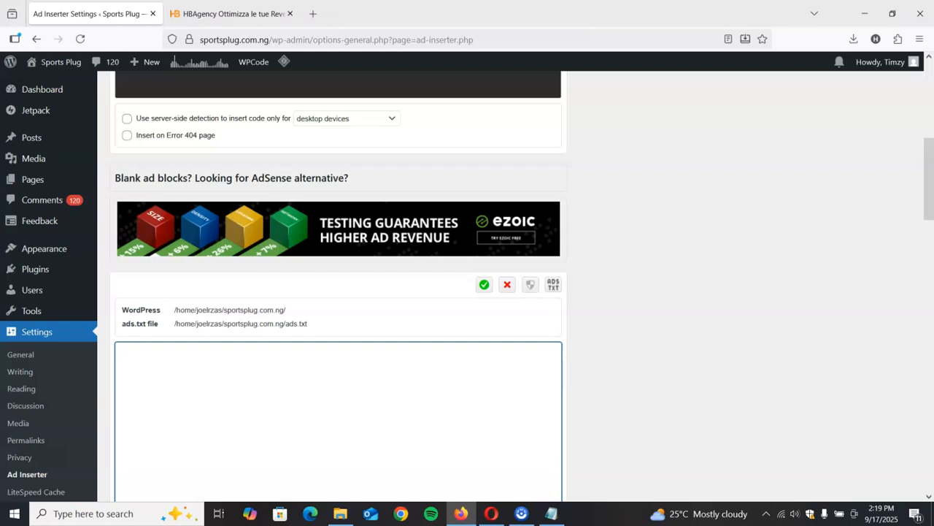
key("ctrl+v")
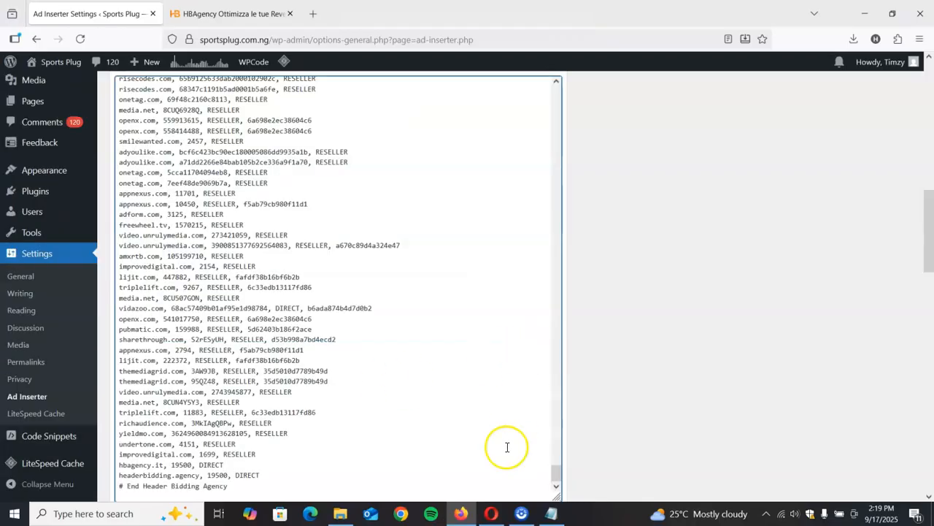
- Close the emptied ads(10) file in Notepad without saving the changes
left_click(551, 513)
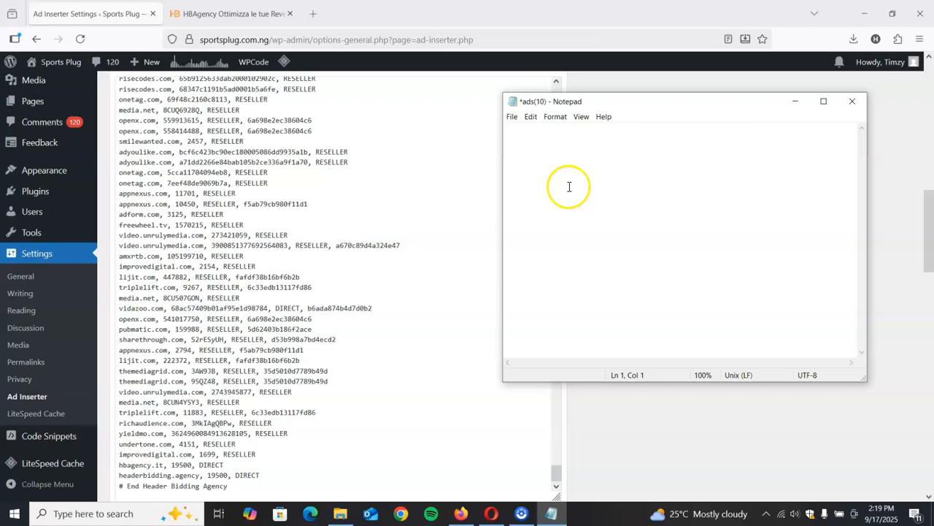
left_click(854, 103)
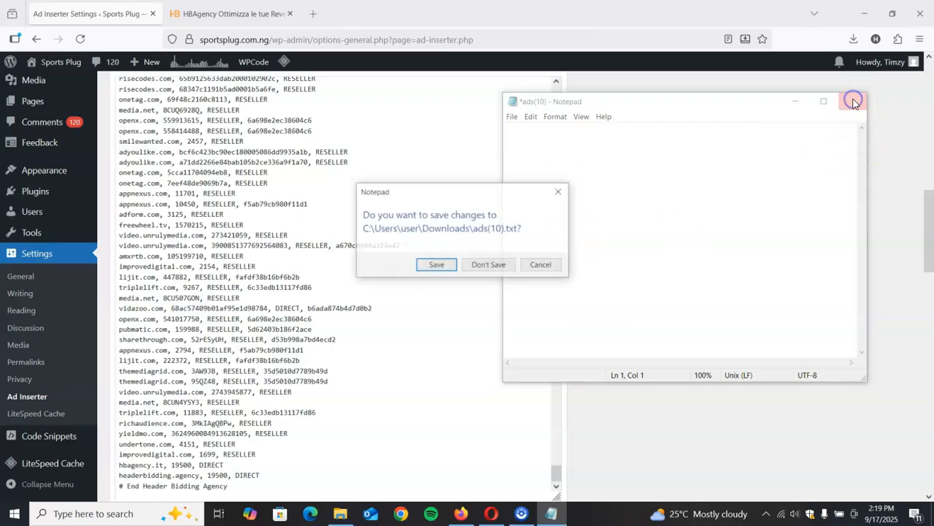
left_click(487, 264)
- Save the edited ads.txt file and save the Ad Inserter settings
scroll(500, 296, "up", 15)
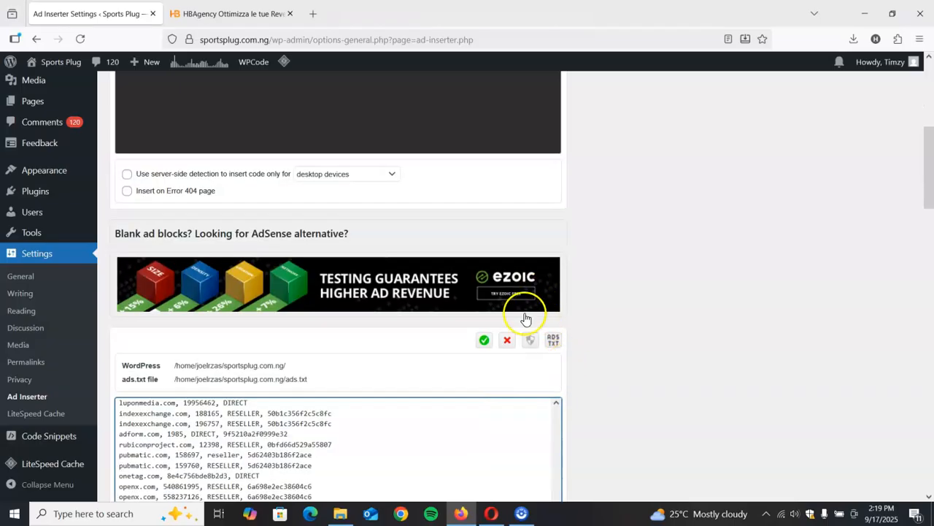
left_click(485, 341)
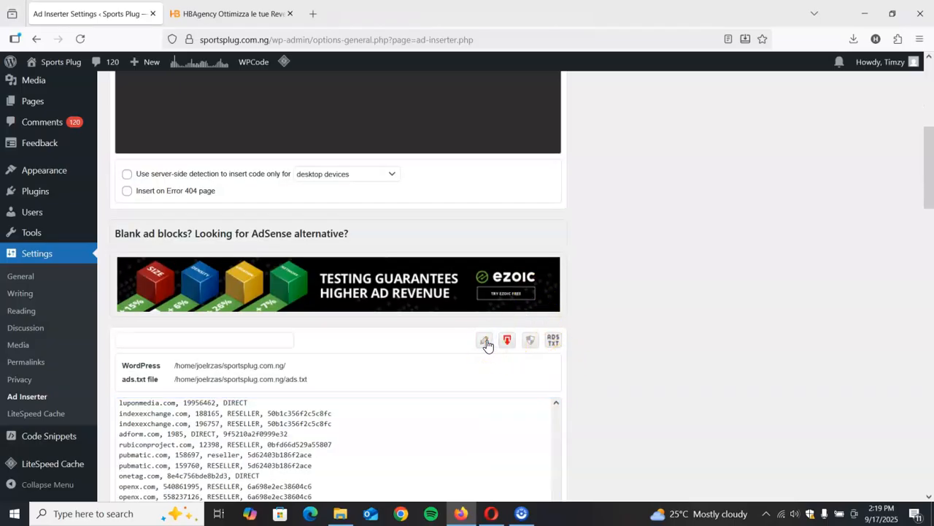
scroll(605, 393, "down", 5)
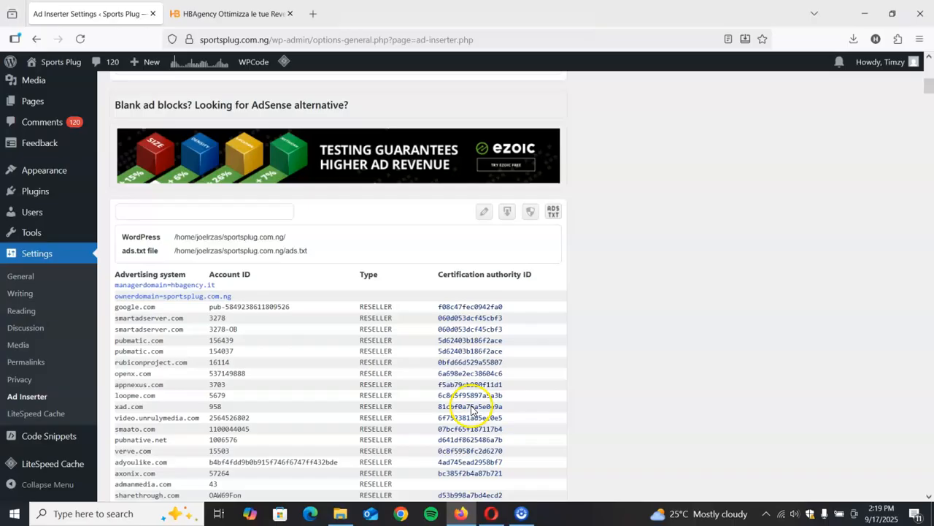
scroll(432, 386, "up", 6)
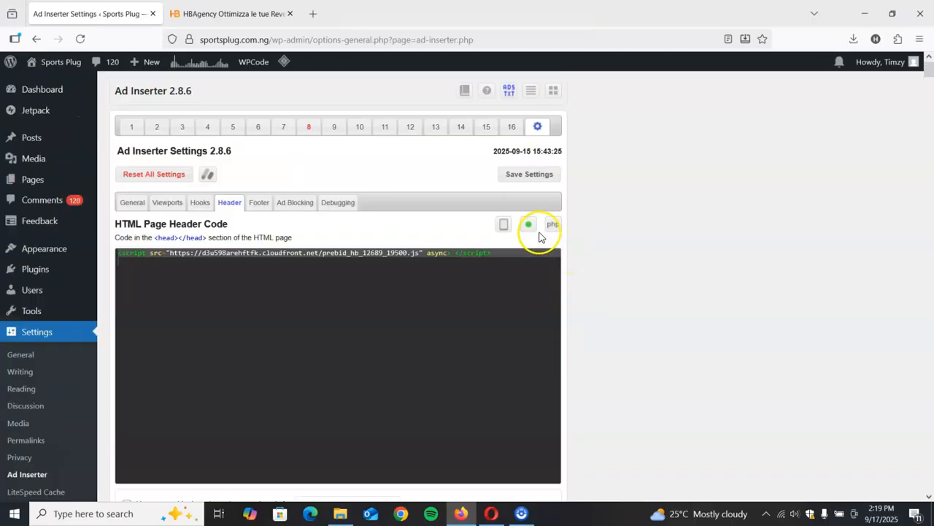
left_click(532, 172)
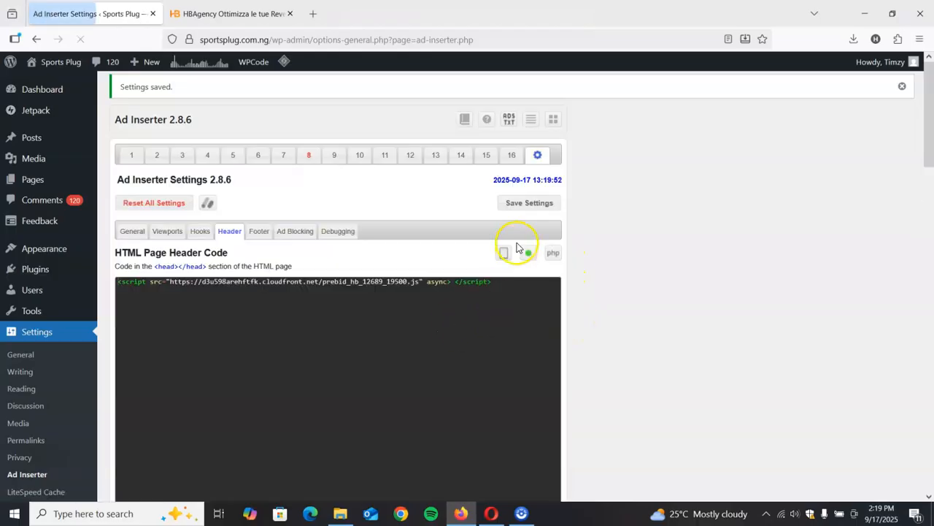
scroll(532, 244, "down", 6)
scroll(542, 273, "up", 7)
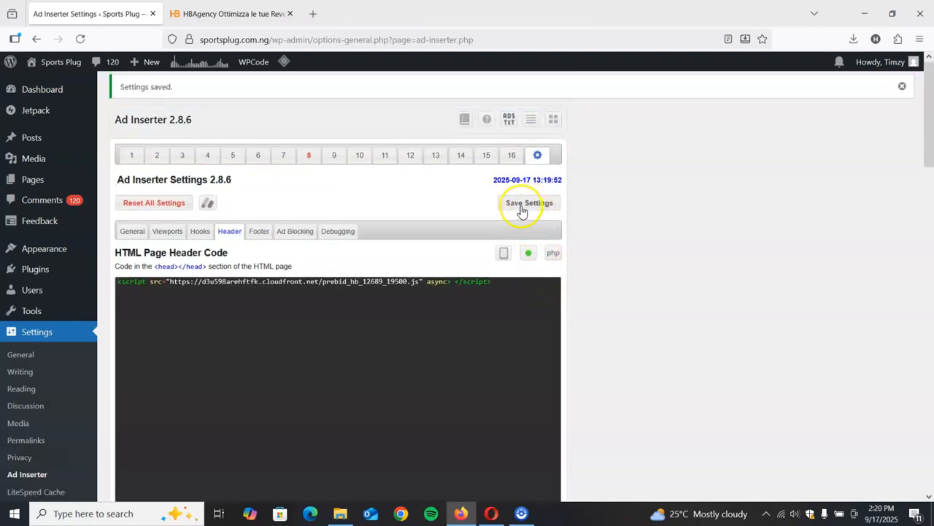
- Return to HBAgency, dismiss the ads.txt instructions and check the ads.txt status listed for Sports Plug
left_click(213, 20)
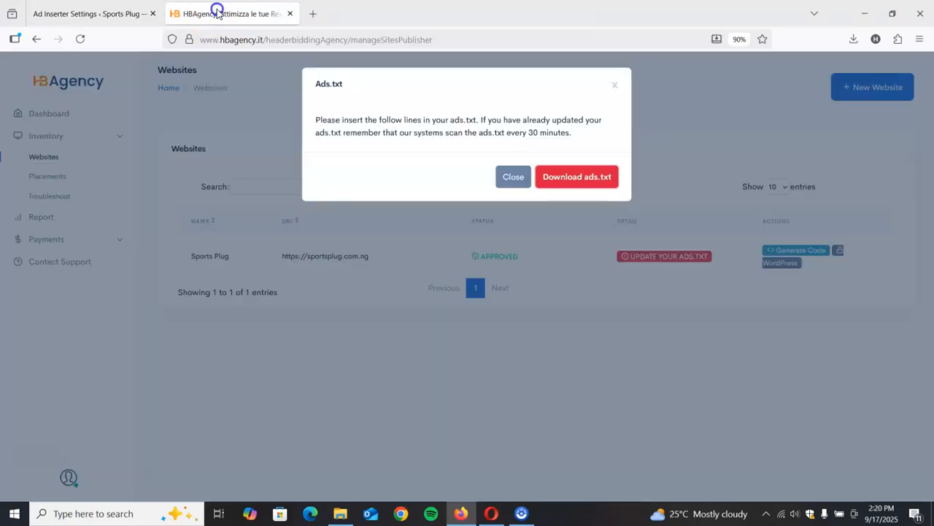
left_click(513, 173)
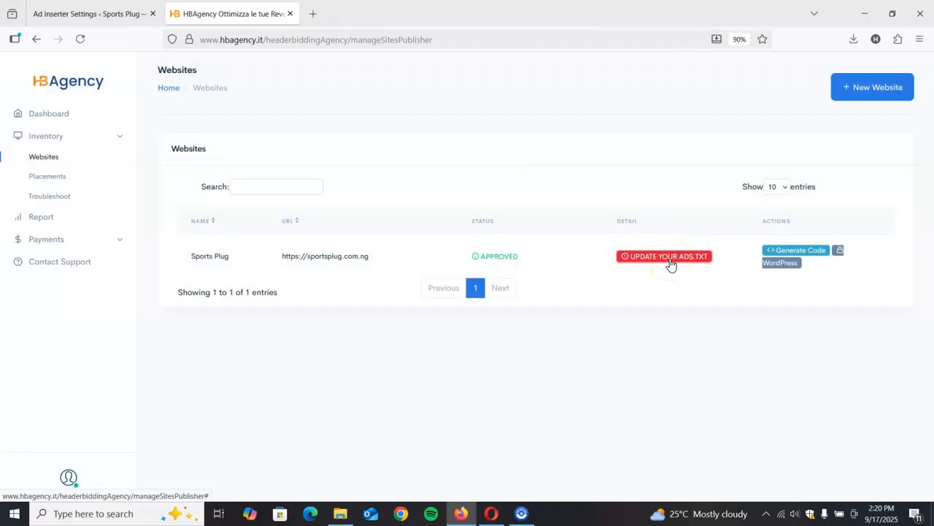
left_click(672, 266)
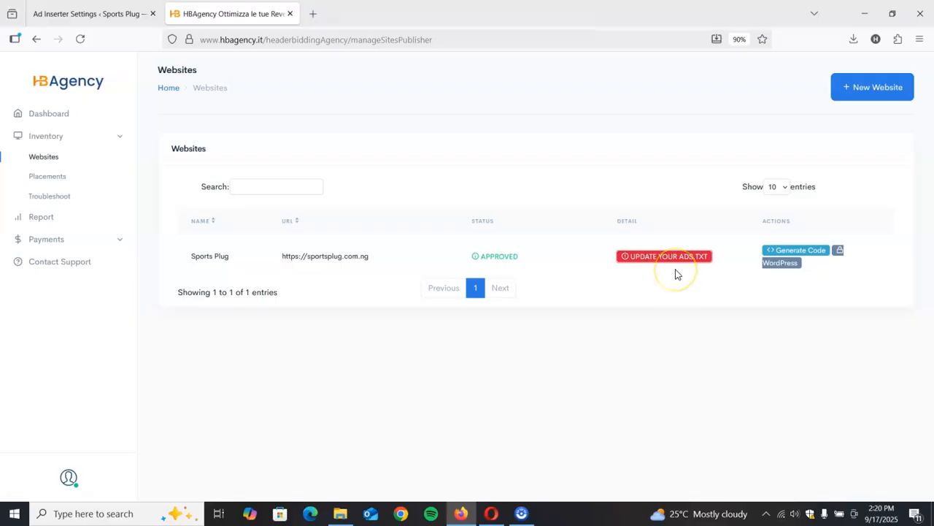
left_click(667, 265)
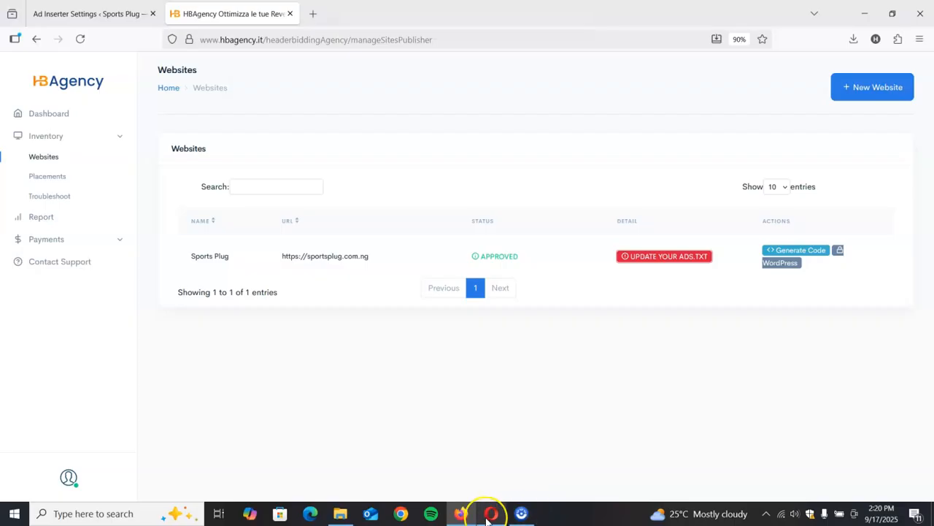
mouse_move(487, 520)
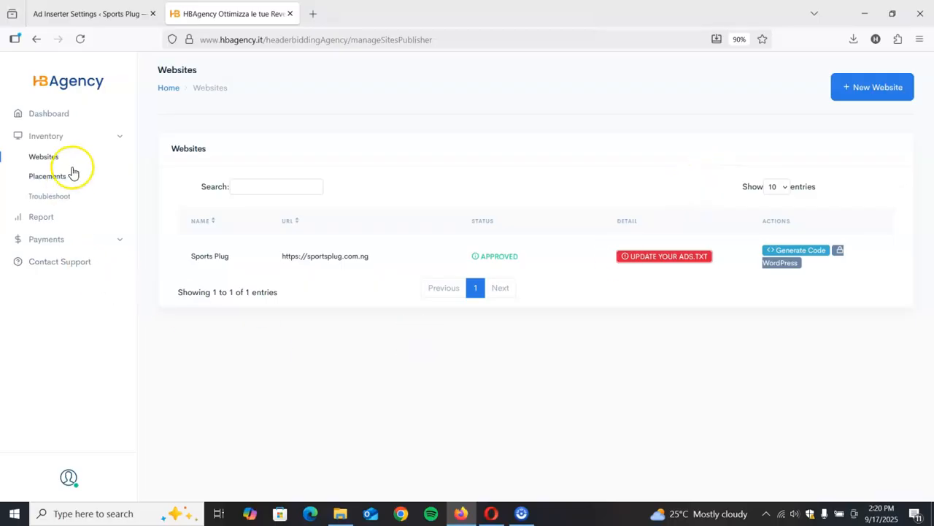
- Return to Ad Inserter, display the site's ads.txt file and review its manager domain, owner domain and advertising system entries
left_click(91, 9)
scroll(329, 401, "down", 15)
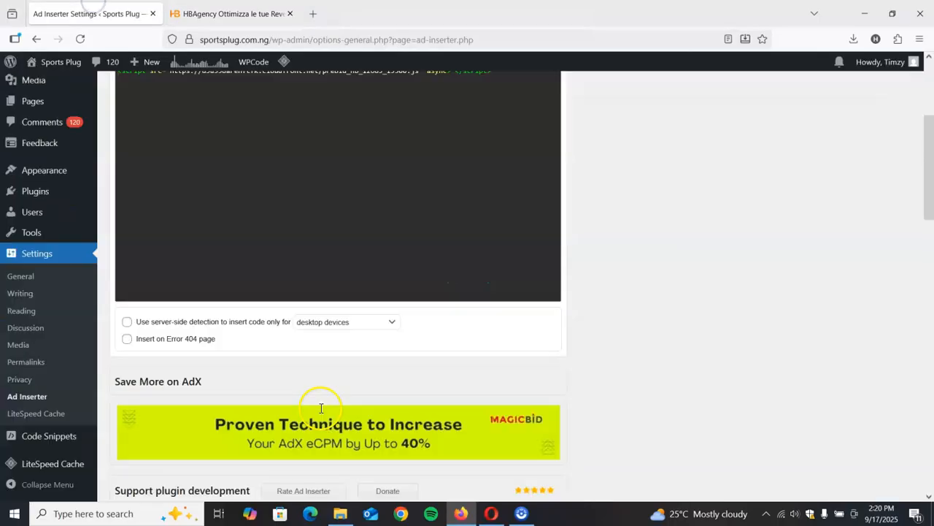
scroll(332, 397, "up", 15)
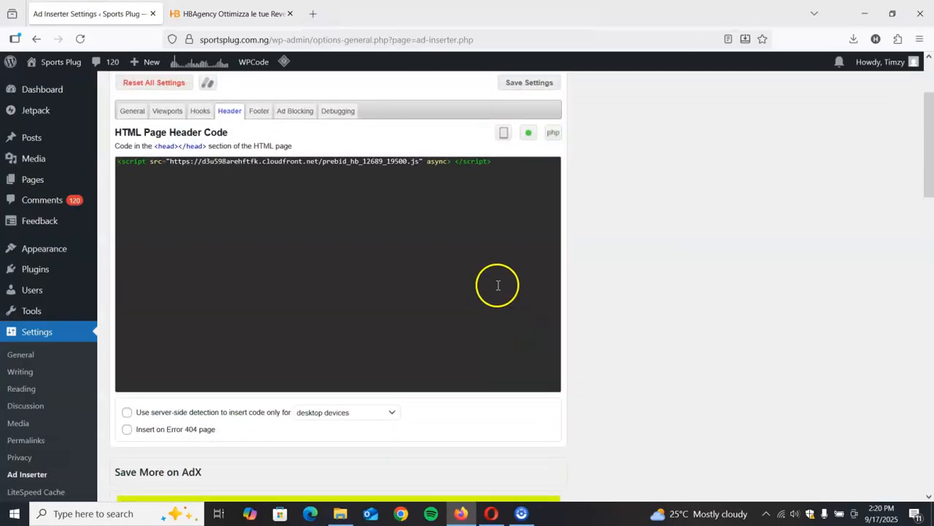
left_click(508, 121)
scroll(455, 338, "down", 2)
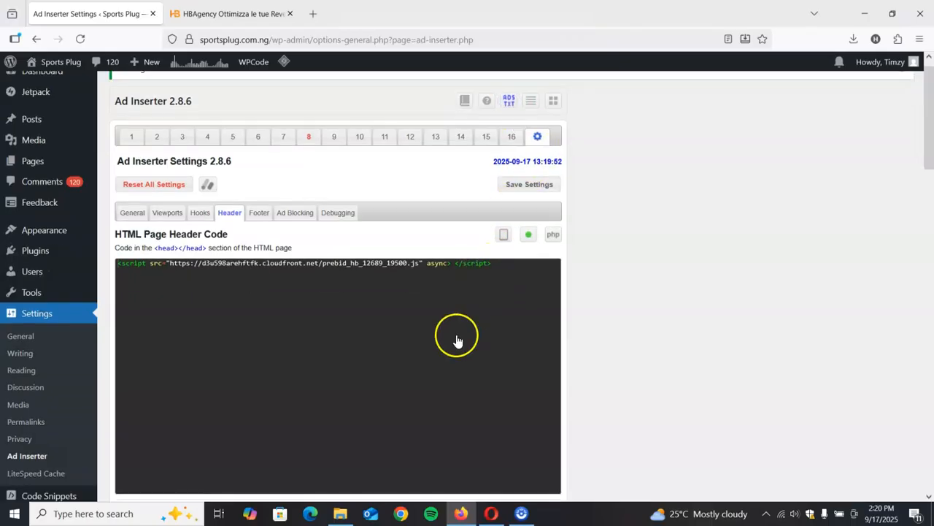
scroll(298, 358, "up", 1)
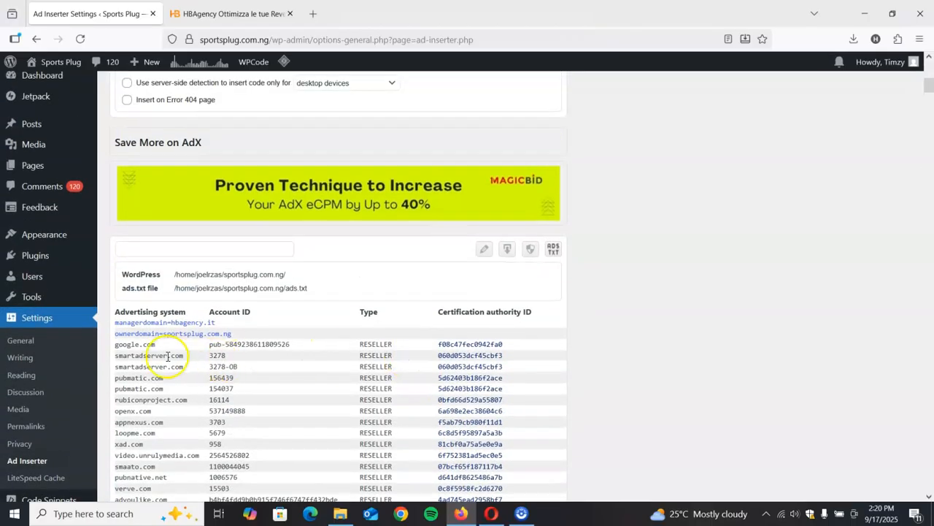
scroll(164, 356, "down", 1)
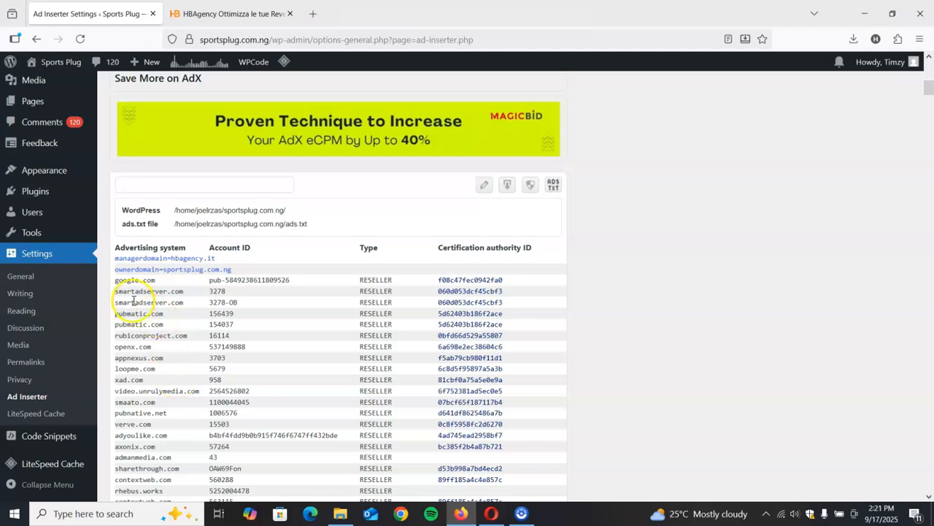
scroll(141, 290, "down", 8)
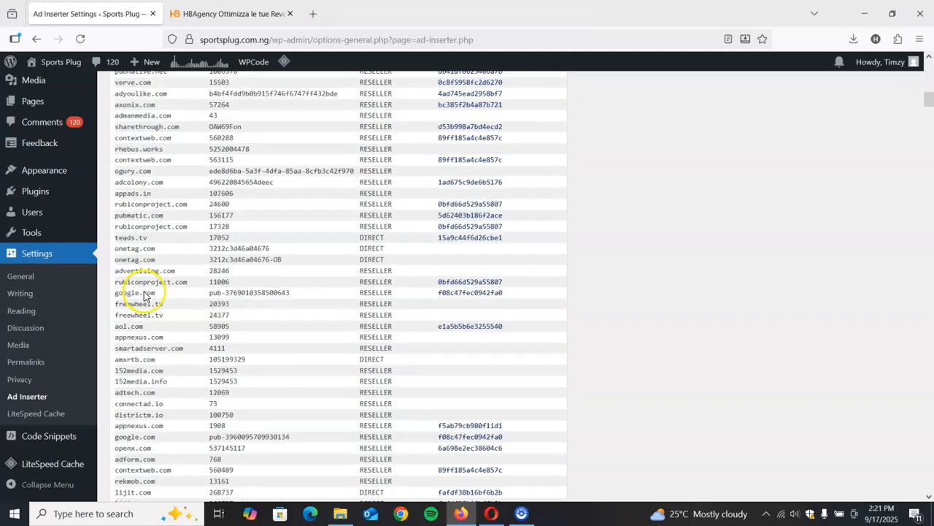
scroll(168, 328, "up", 10)
scroll(259, 361, "down", 4)
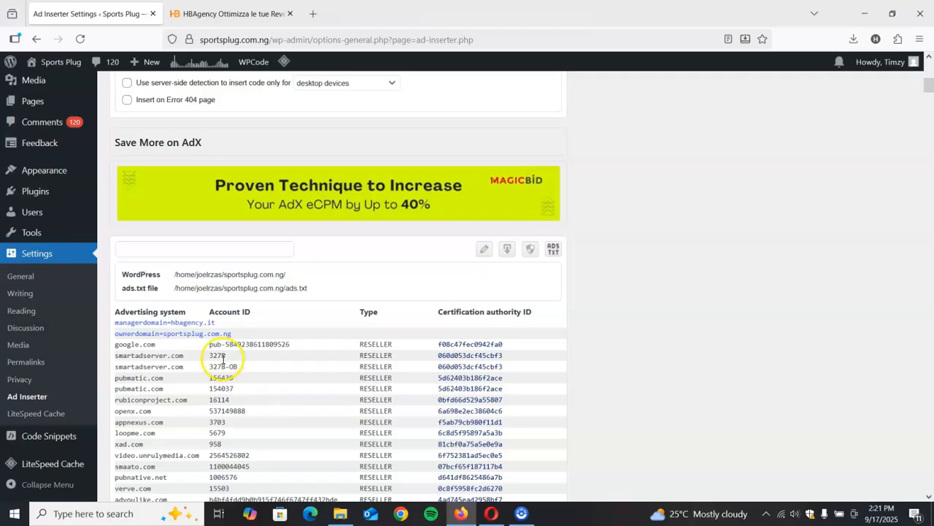
scroll(229, 358, "down", 3)
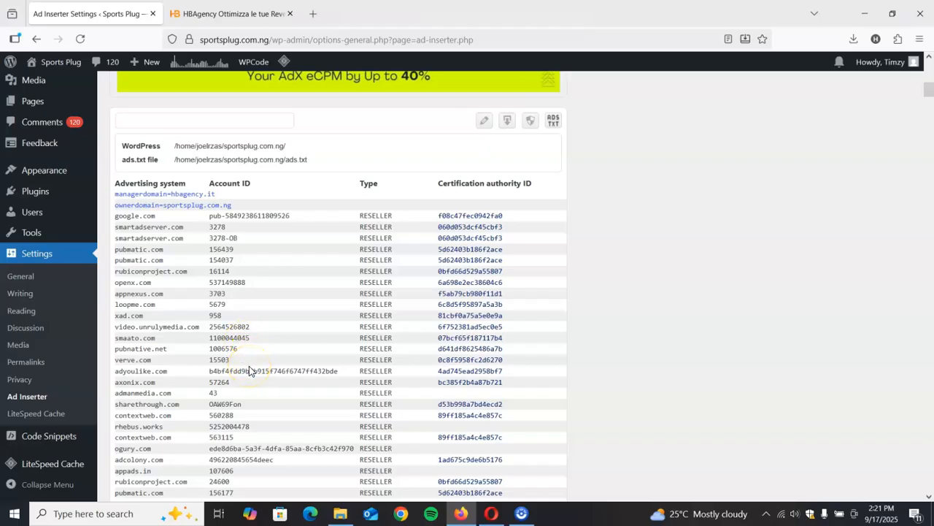
- Check the ads.txt status for Sports Plug in HBAgency, then review the HTML page header code in Ad Inserter
scroll(249, 371, "up", 5)
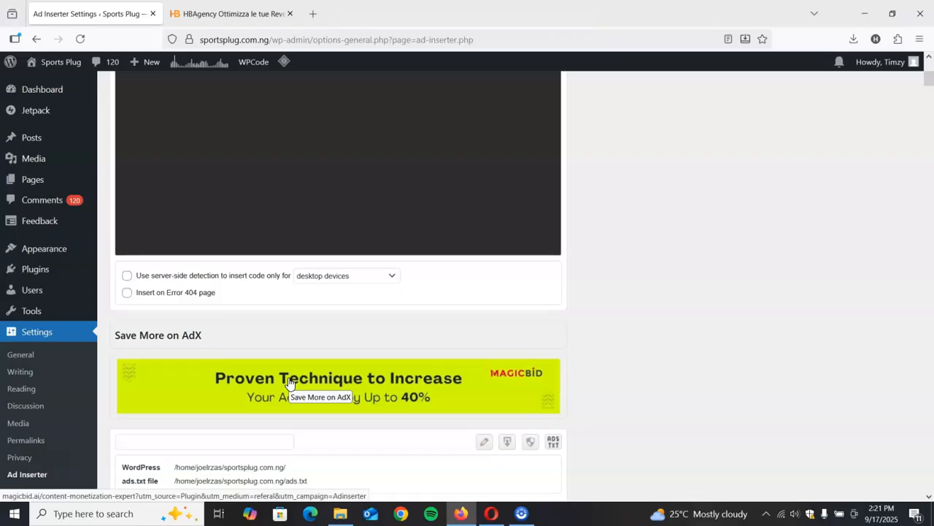
left_click(208, 13)
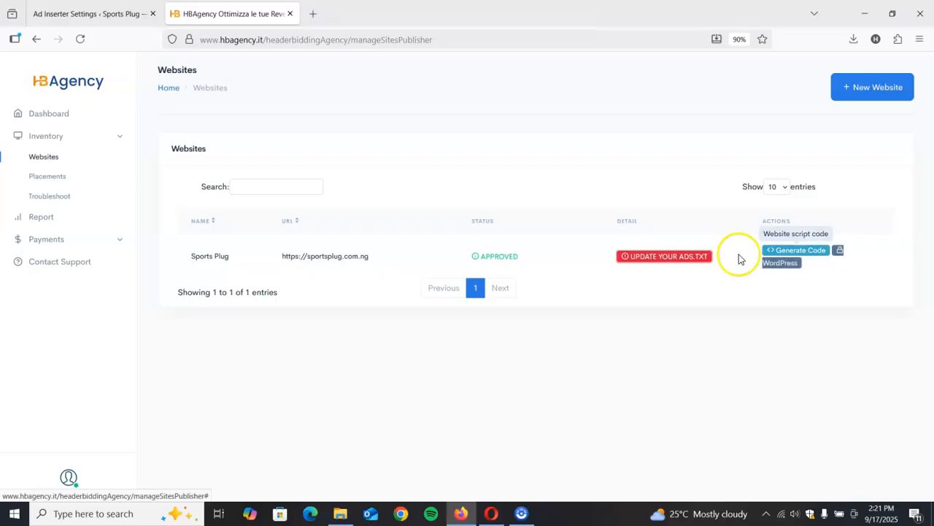
left_click(76, 16)
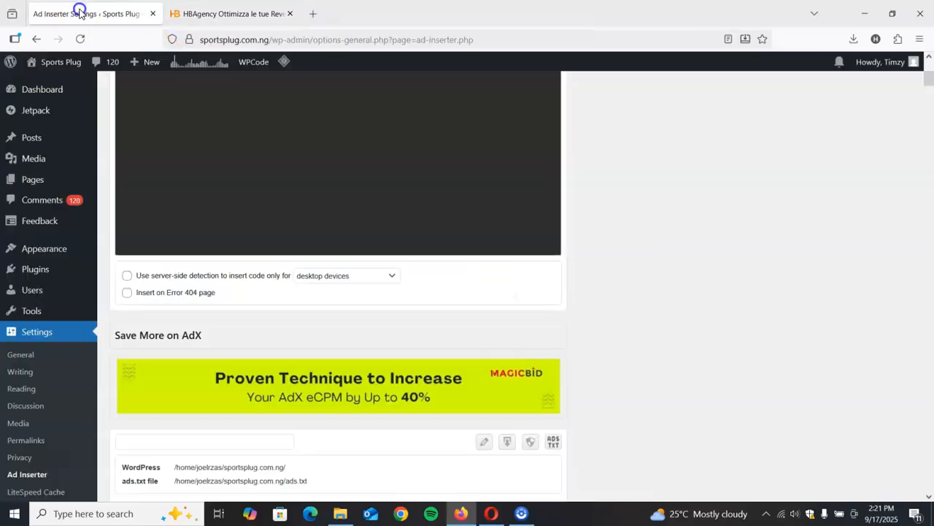
scroll(405, 348, "up", 5)
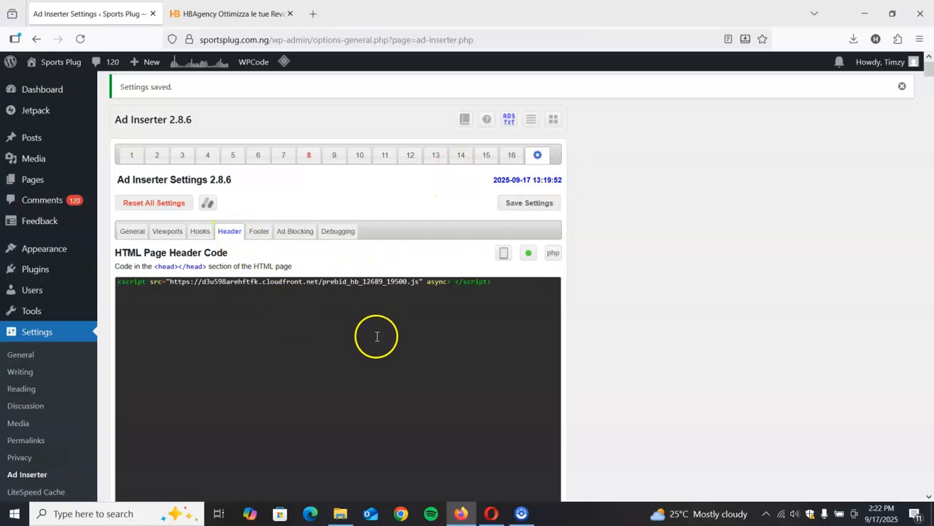
- Switch to HBAgency and review both pages of Sports Plug ad placements, including their format types and high cpm entries
left_click(255, 14)
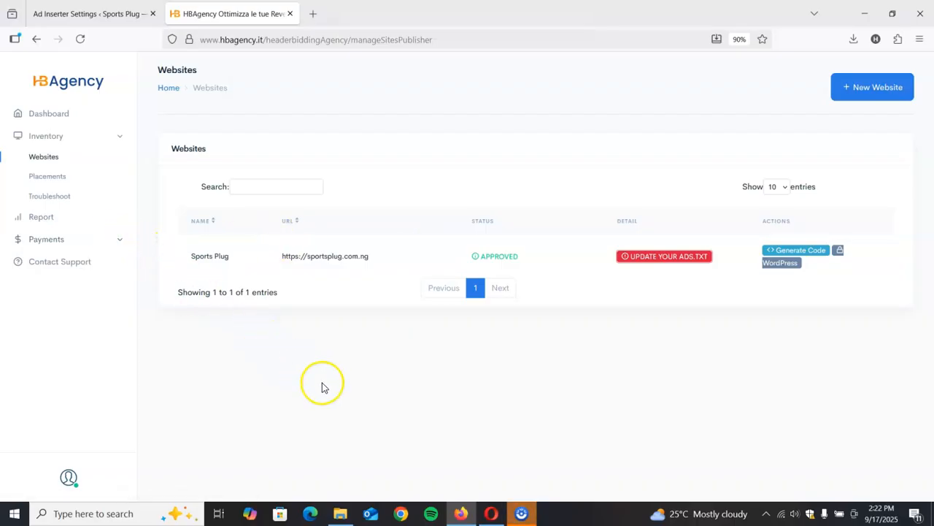
left_click(46, 178)
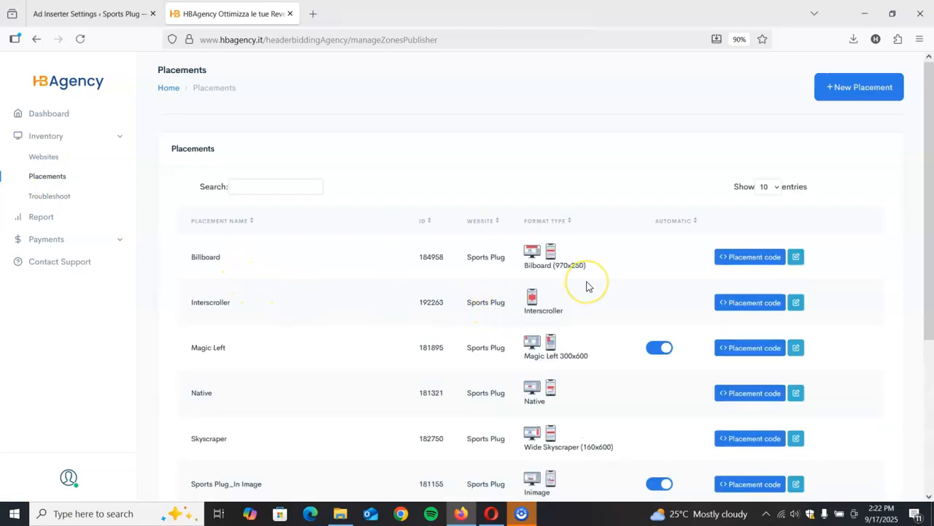
scroll(285, 256, "down", 3)
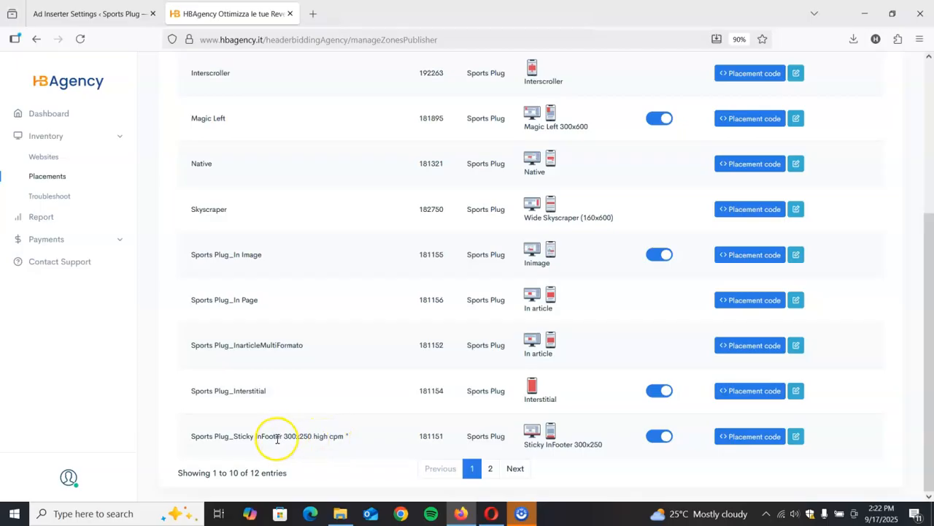
triple_click(219, 436)
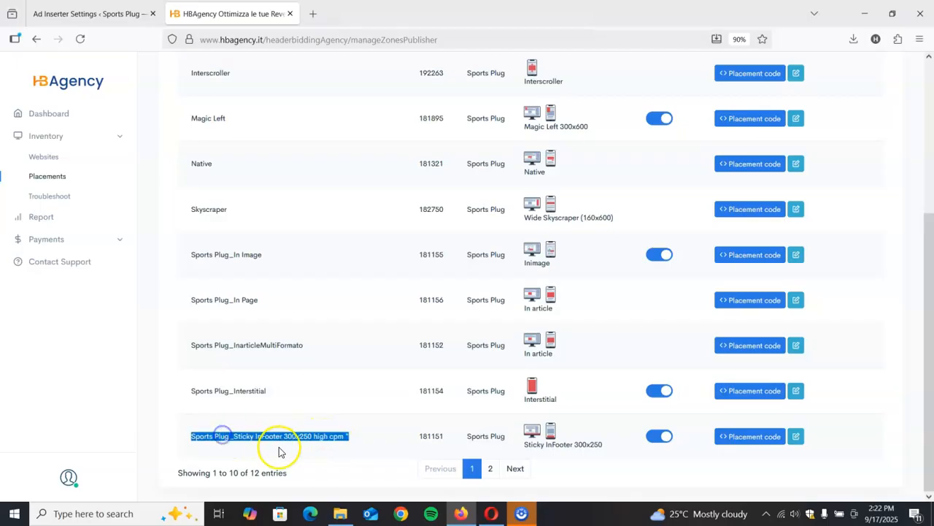
left_click(490, 469)
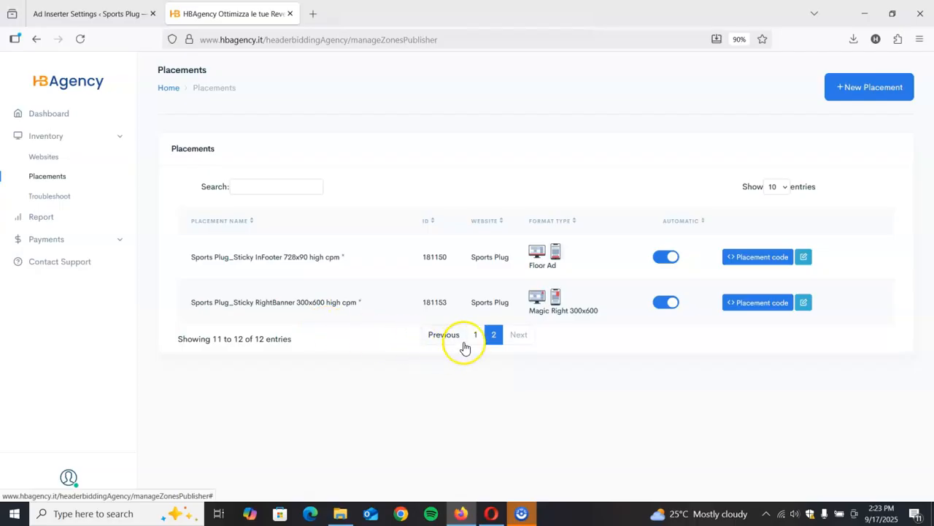
left_click_drag(325, 306, 359, 313)
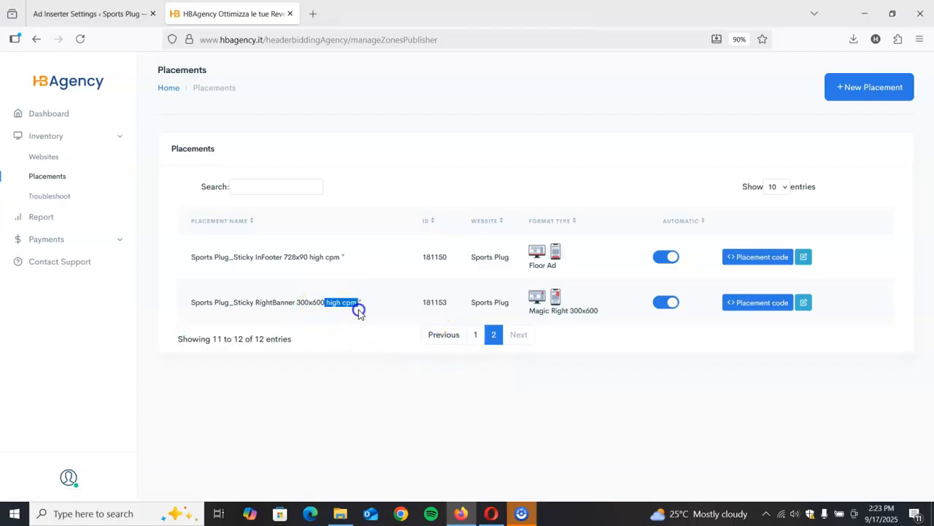
left_click(360, 304)
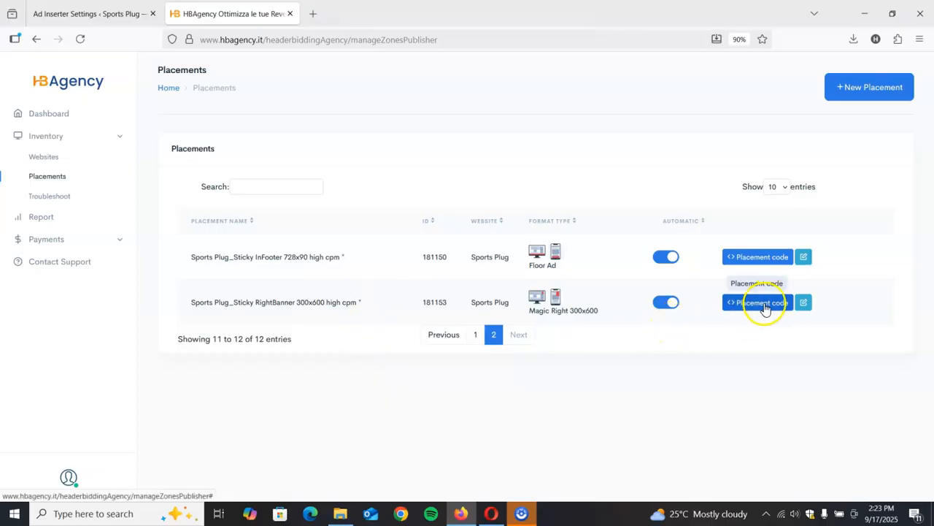
- Switch automatic insertion off and back on for the Sticky RightBanner 300x600 placement, and copy its placement code
left_click(669, 308)
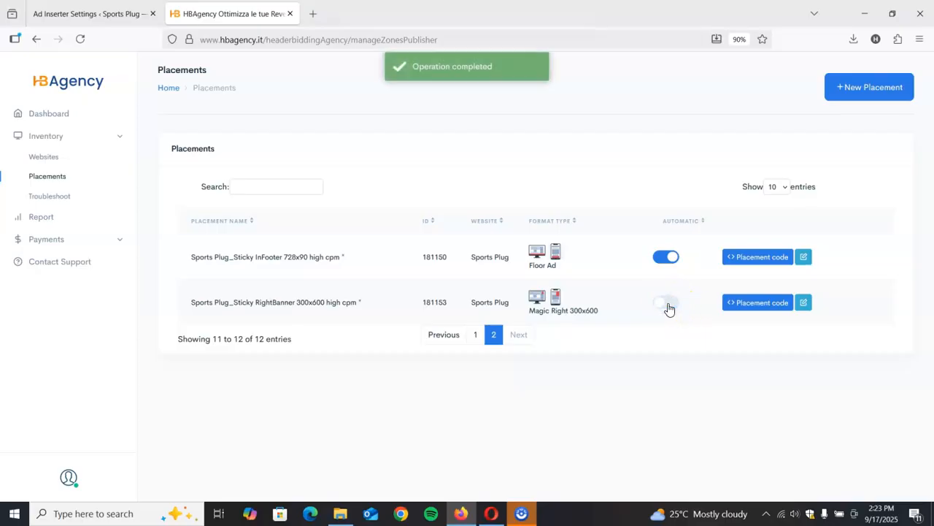
left_click(669, 307)
left_click(763, 305)
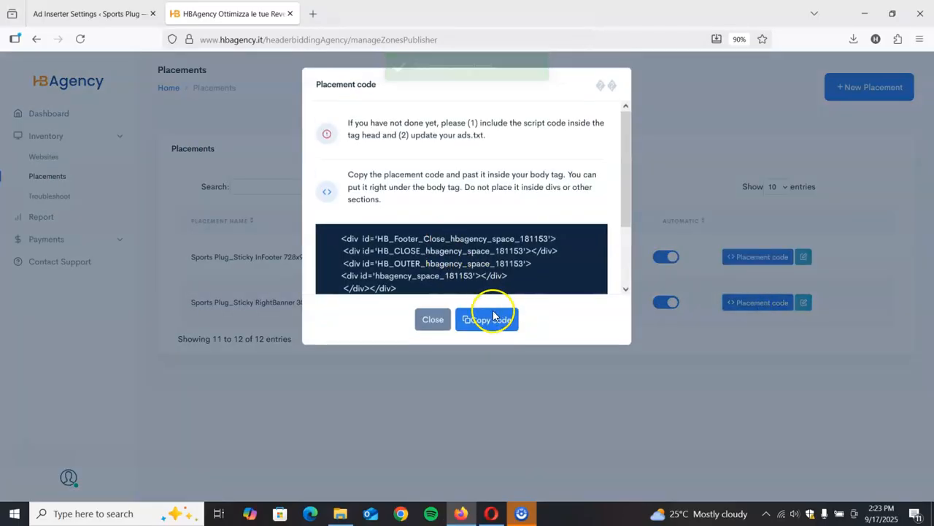
left_click(493, 318)
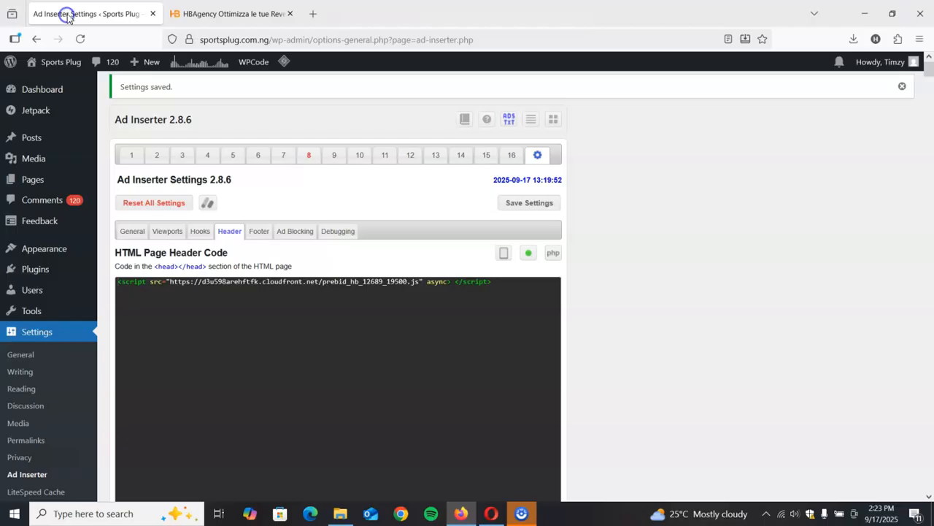
- Return to Ad Inserter and examine the code stored in Block 1, Block 16 and Blocks 2 through 6
left_click(43, 13)
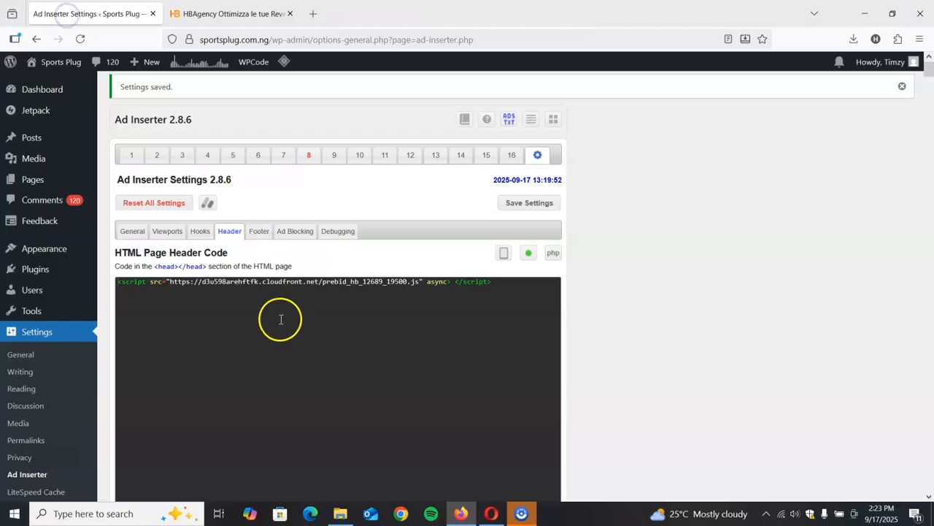
left_click(132, 157)
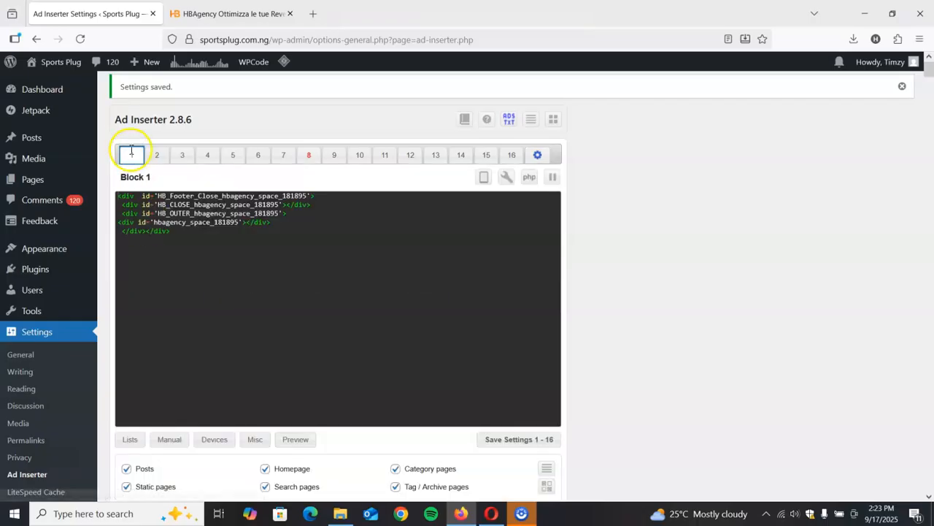
left_click(512, 154)
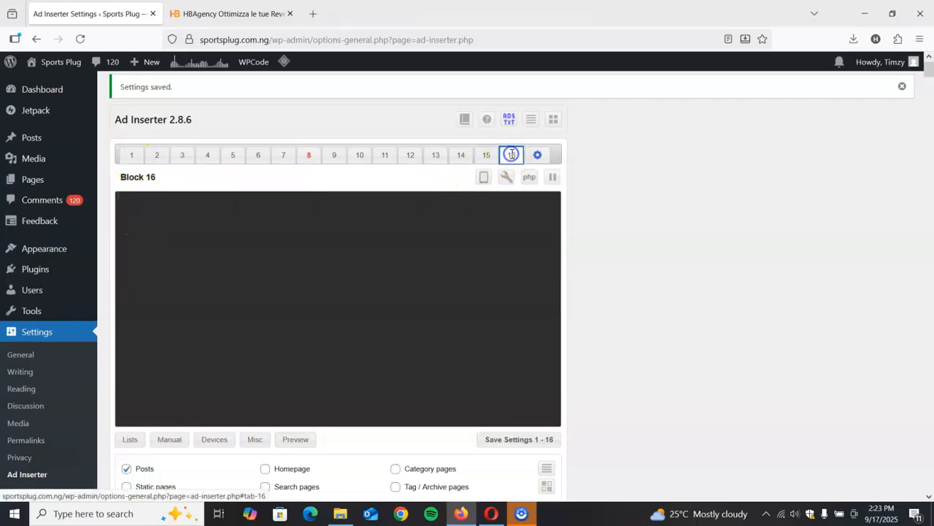
left_click(133, 158)
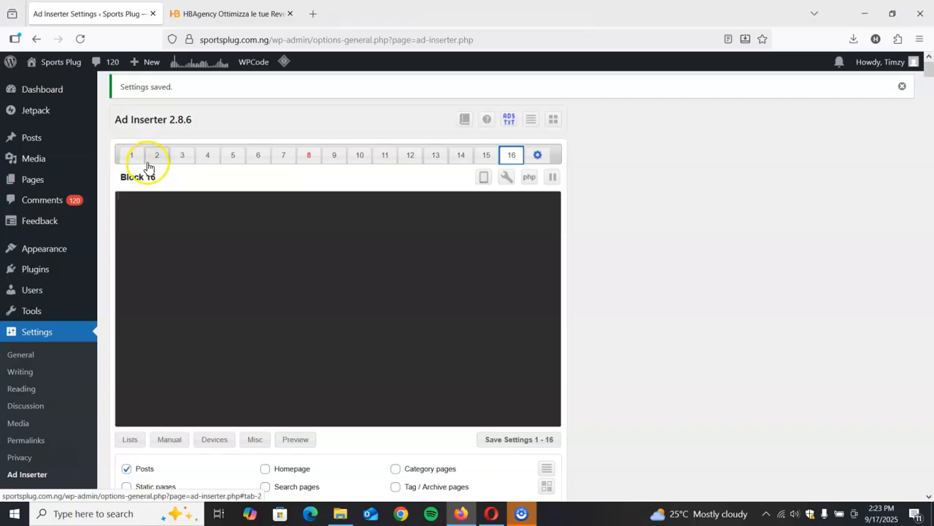
left_click(155, 157)
left_click(180, 158)
left_click(207, 156)
left_click(234, 155)
left_click(260, 160)
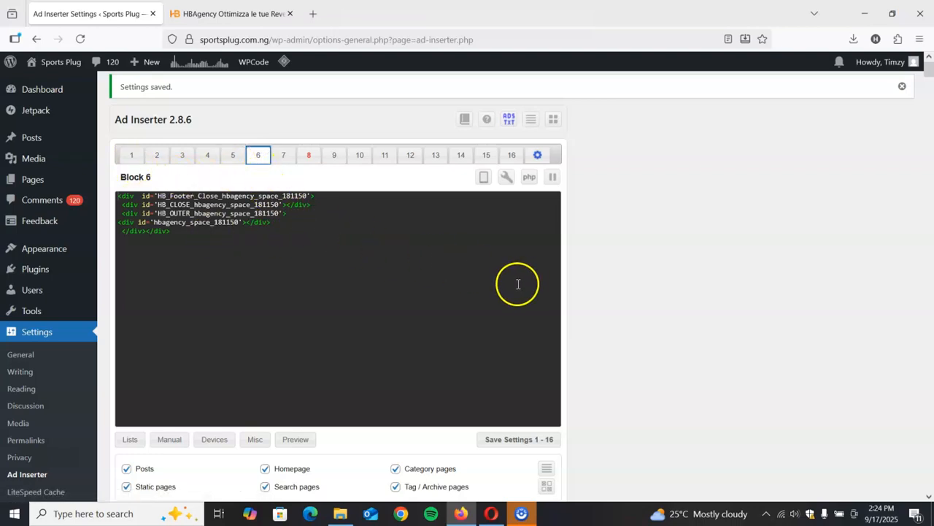
left_click(621, 253)
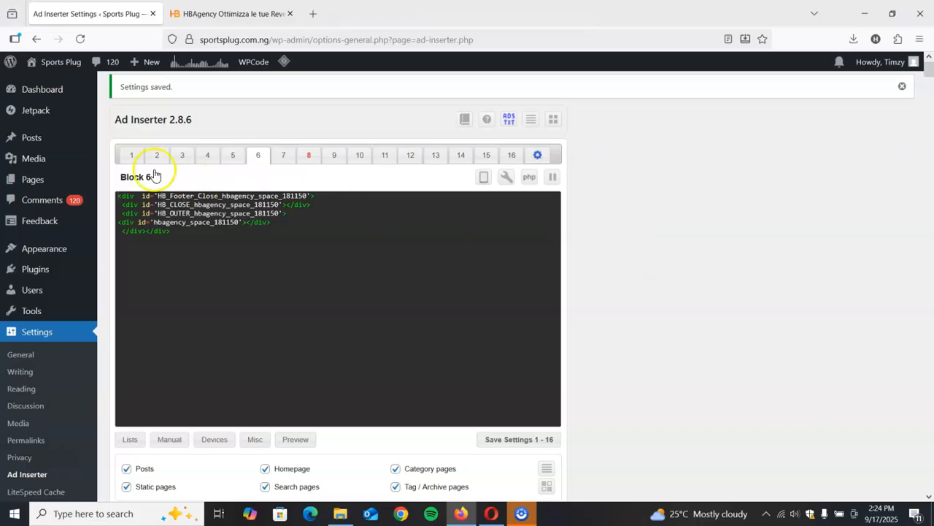
- Reopen Block 1 and review its placement code, enabled page types, insertion and alignment options
left_click(130, 155)
scroll(337, 291, "down", 3)
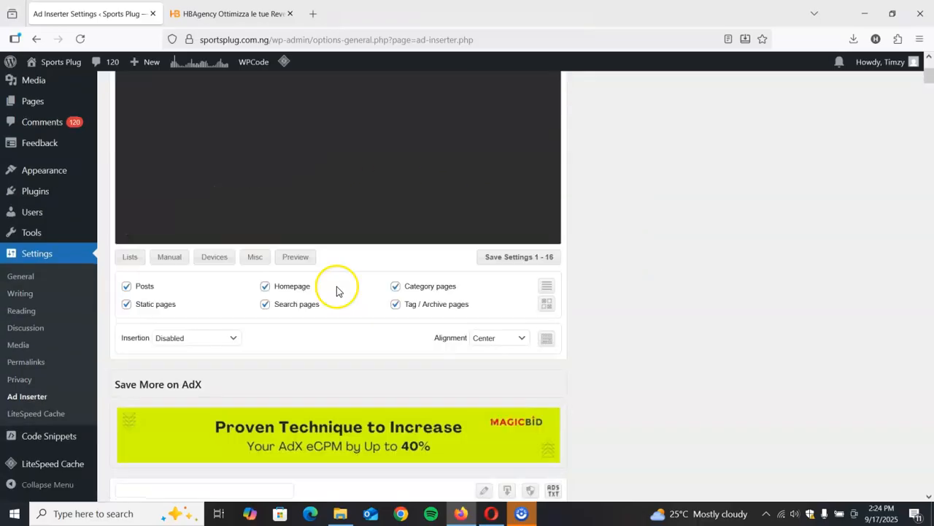
scroll(336, 291, "down", 1)
scroll(337, 307, "up", 4)
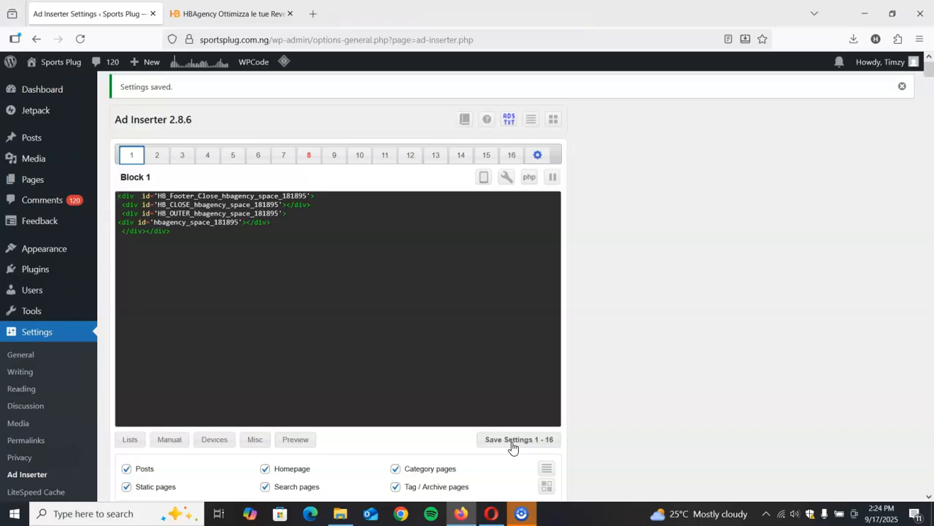
left_click(477, 424)
- Return to HBAgency, dismiss the placement code dialog and review the earnings summary and 30-day chart on the dashboard
left_click(227, 13)
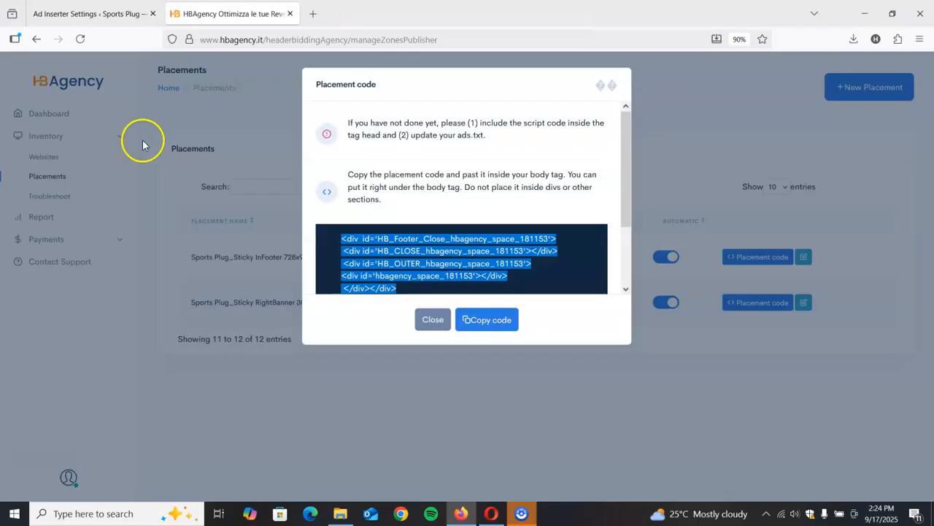
left_click(431, 319)
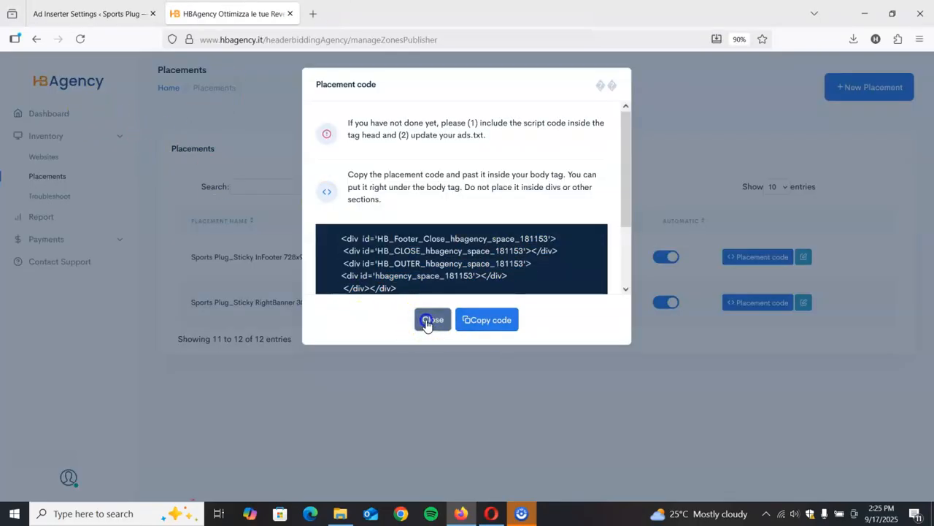
left_click(58, 116)
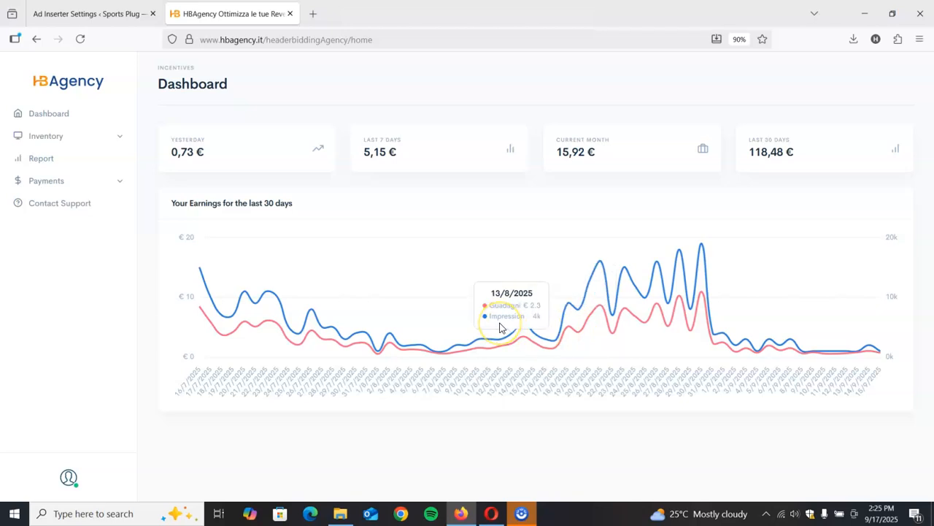
left_click(262, 162)
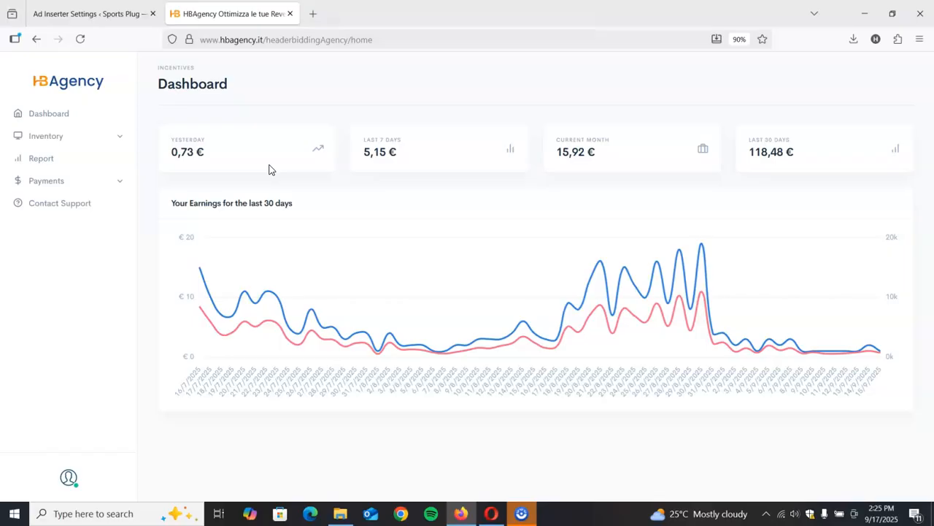
left_click(245, 176)
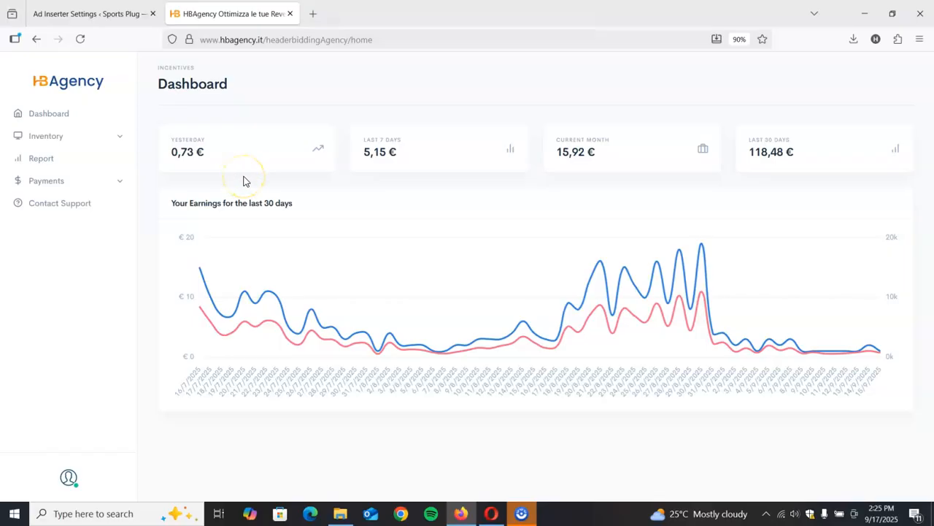